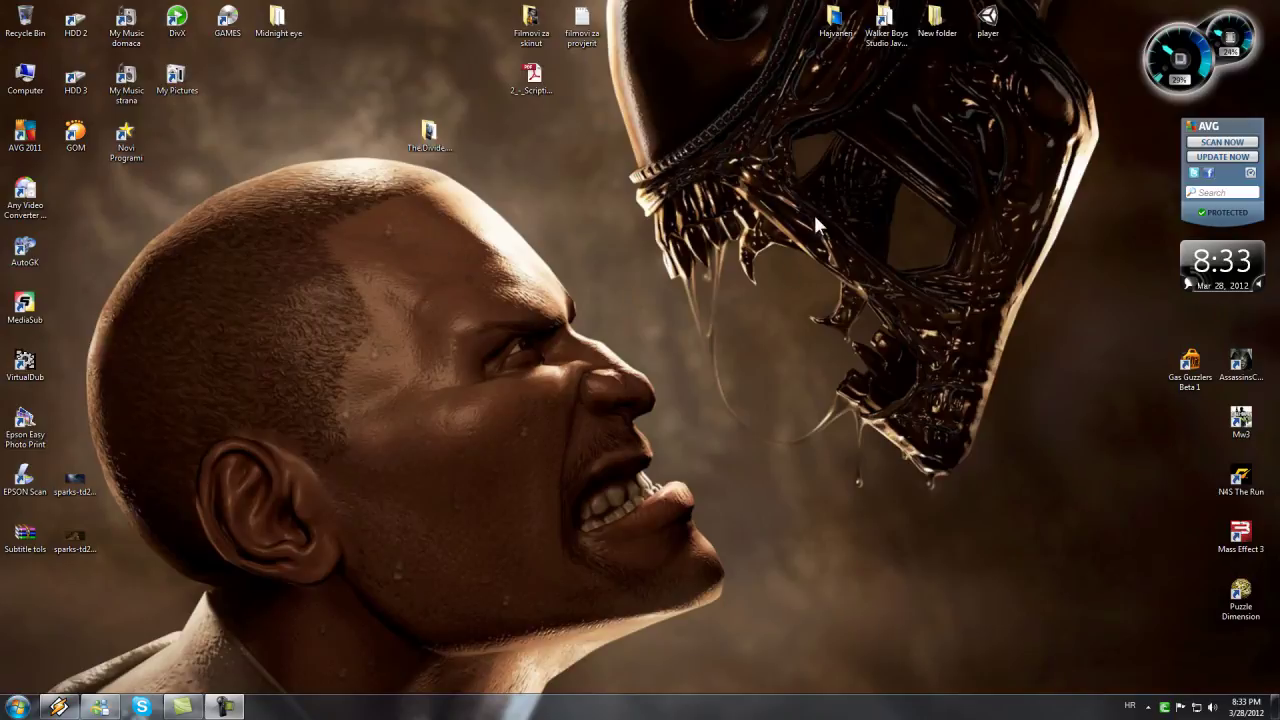
- Move the two sparks-td2011 video files together one column over on the desktop
drag(138, 432, 74, 600)
drag(97, 490, 148, 490)
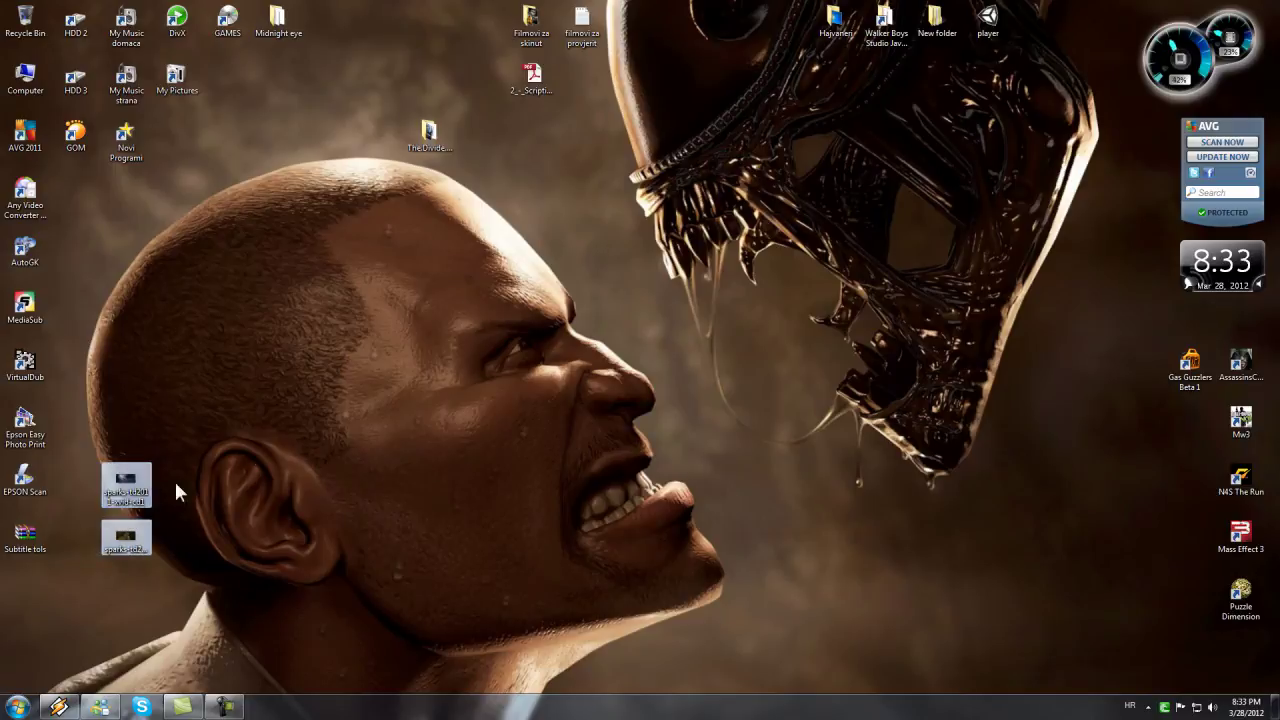
click(168, 625)
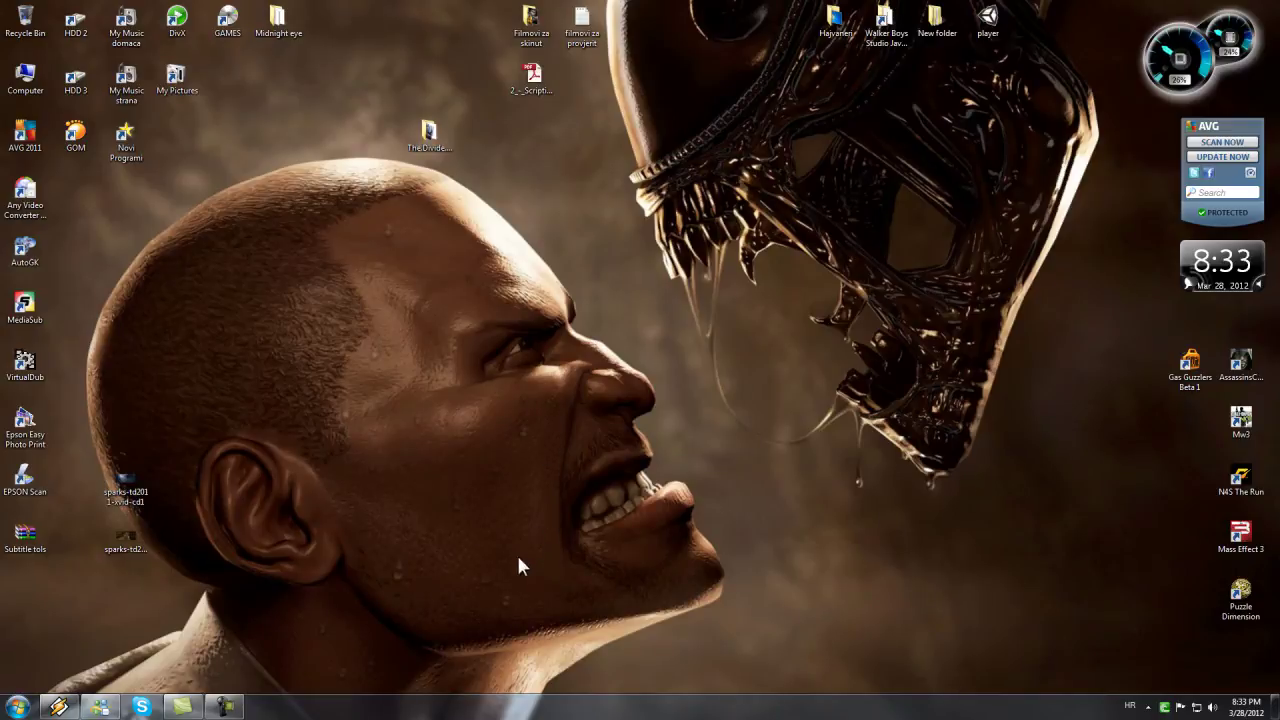
- Extract the Virtual dub folder from the Subtitle tols archive to the desktop and close the archive
click(28, 545)
drag(186, 503, 188, 506)
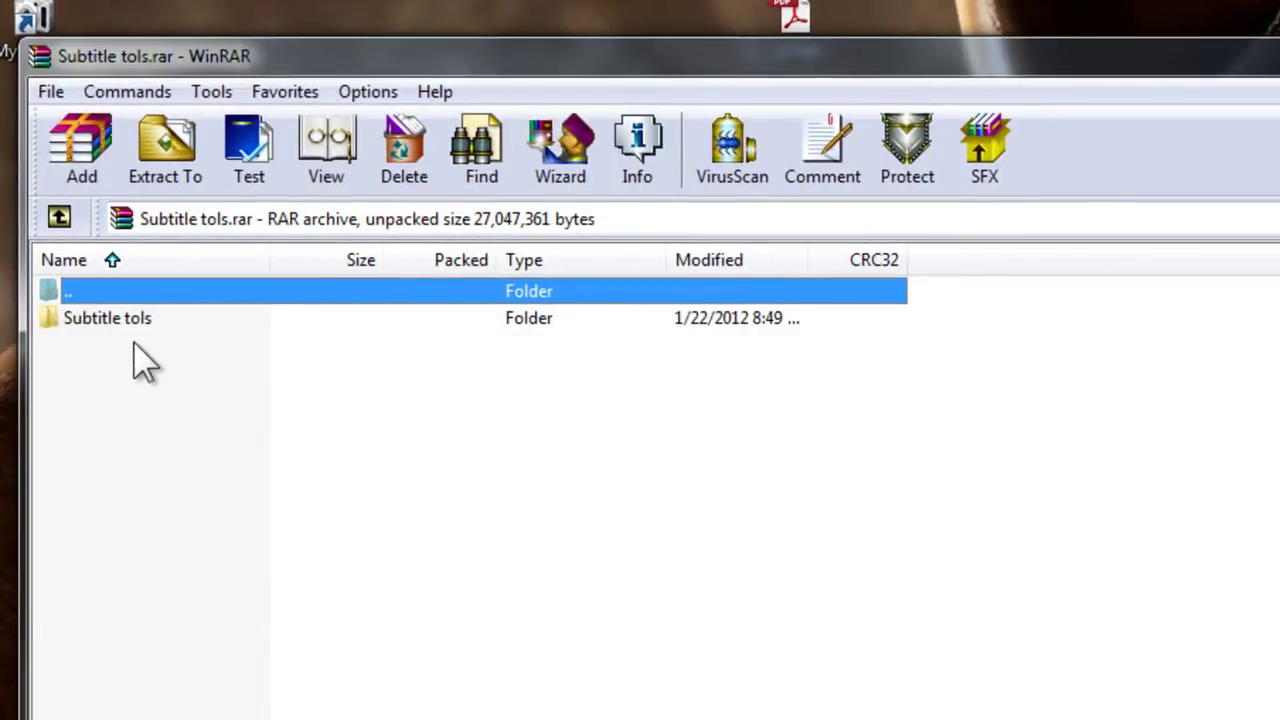
double_click(130, 320)
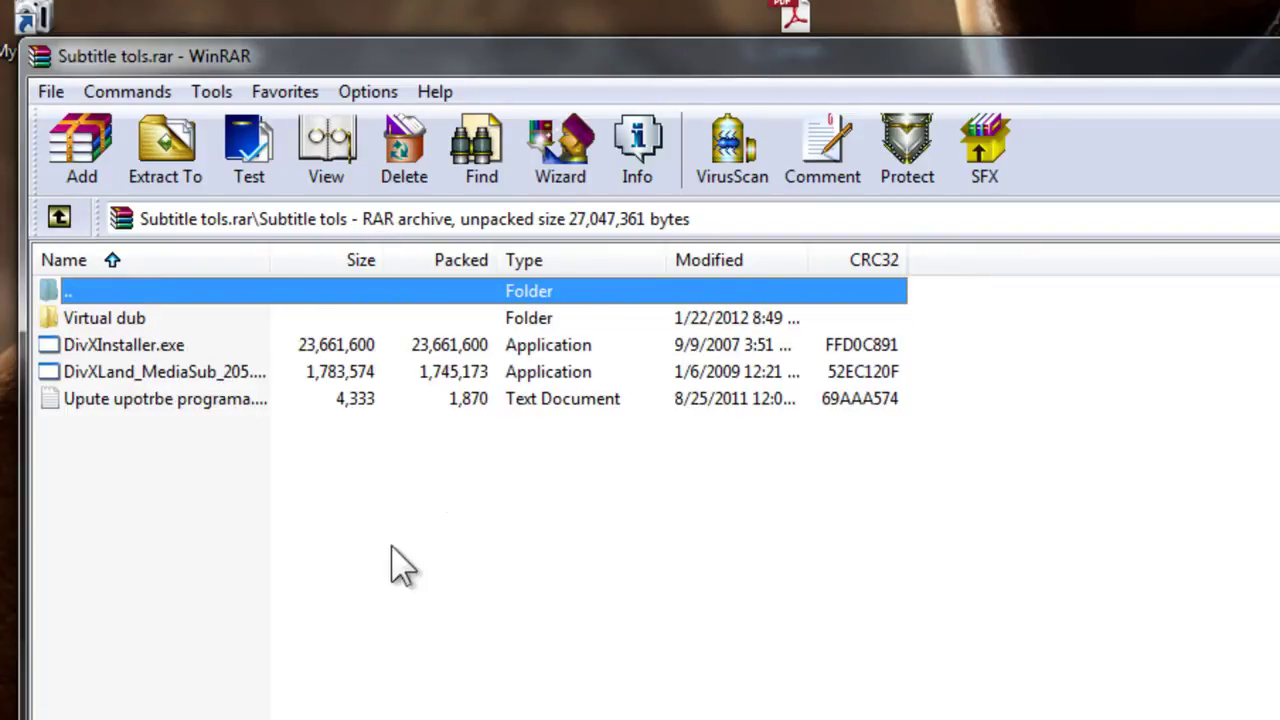
click(136, 320)
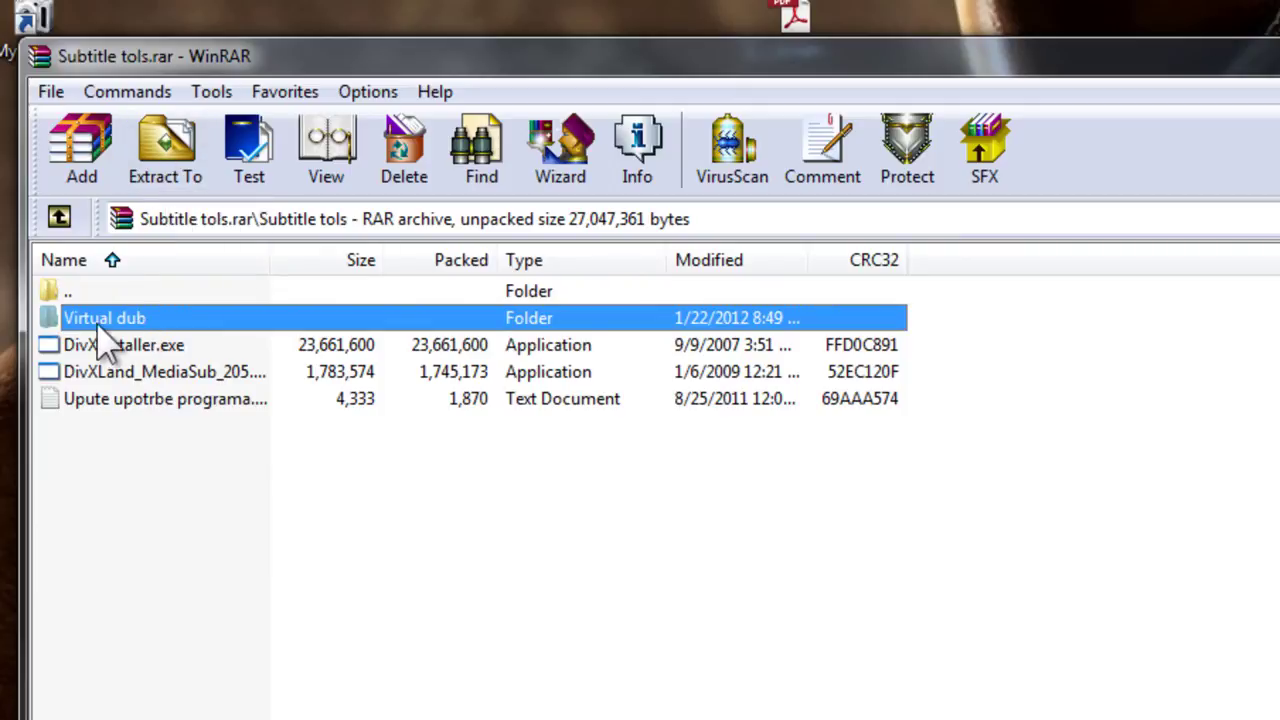
click(170, 172)
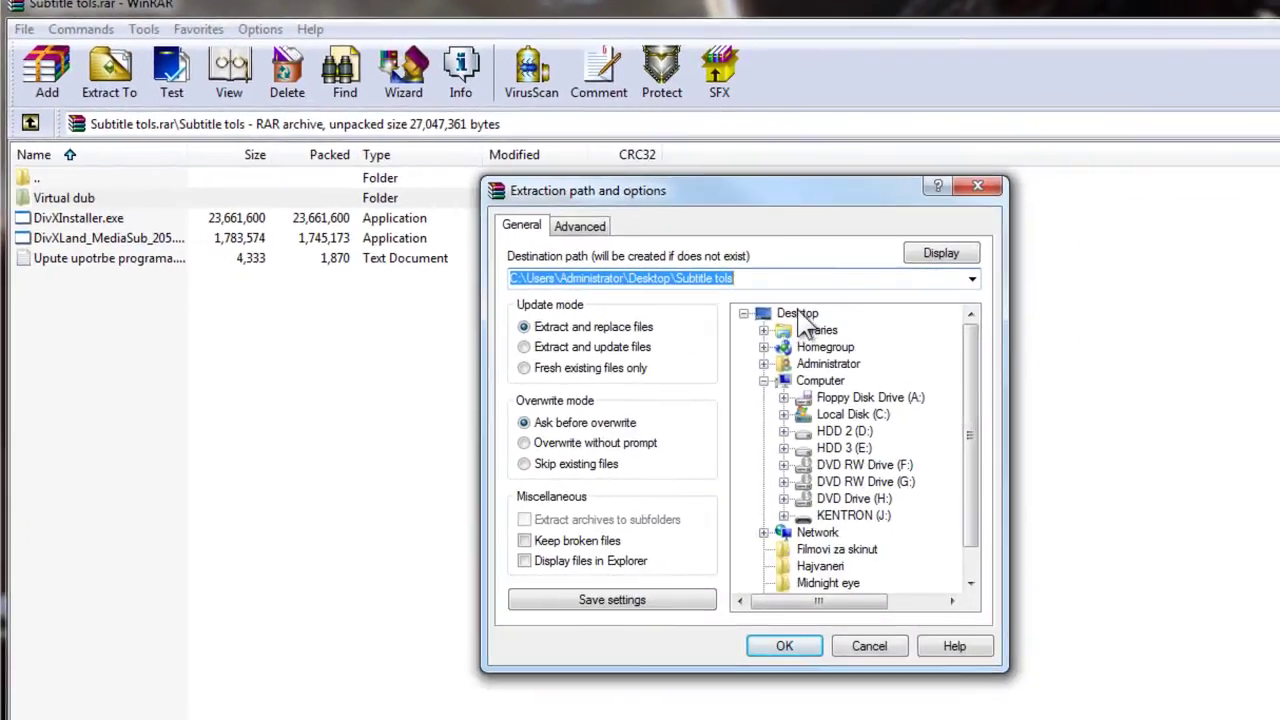
click(1073, 463)
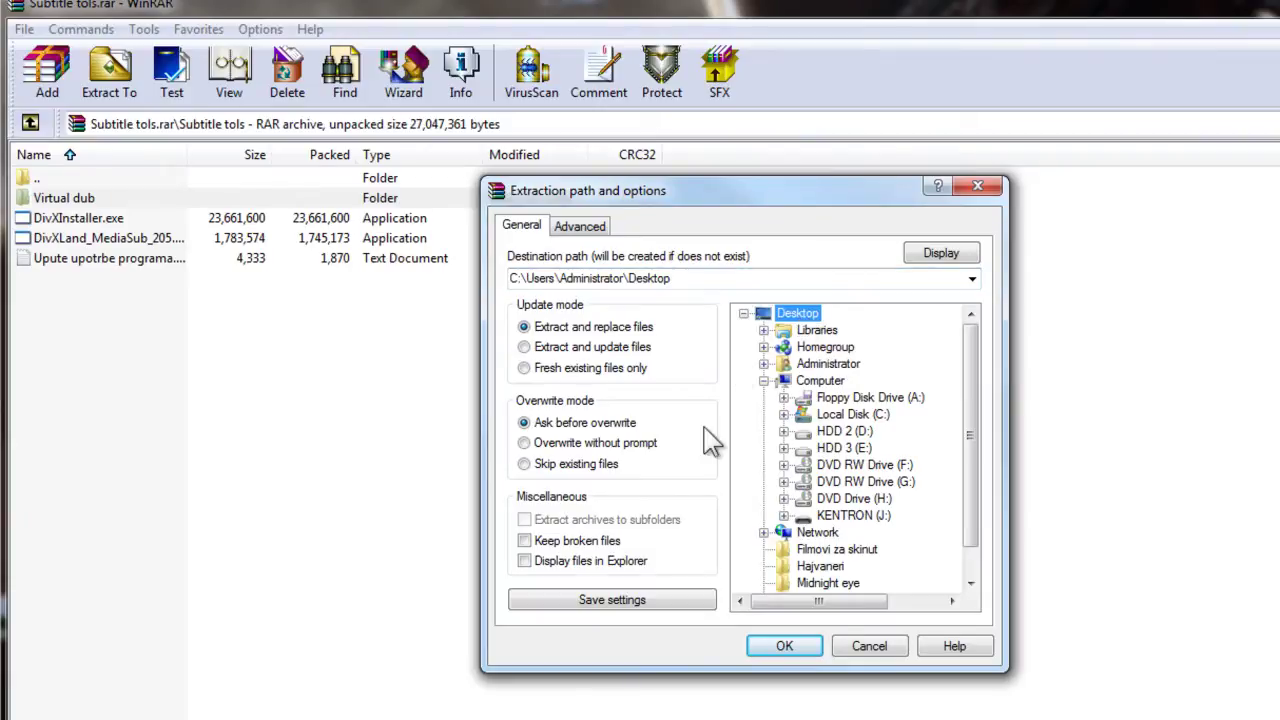
click(784, 650)
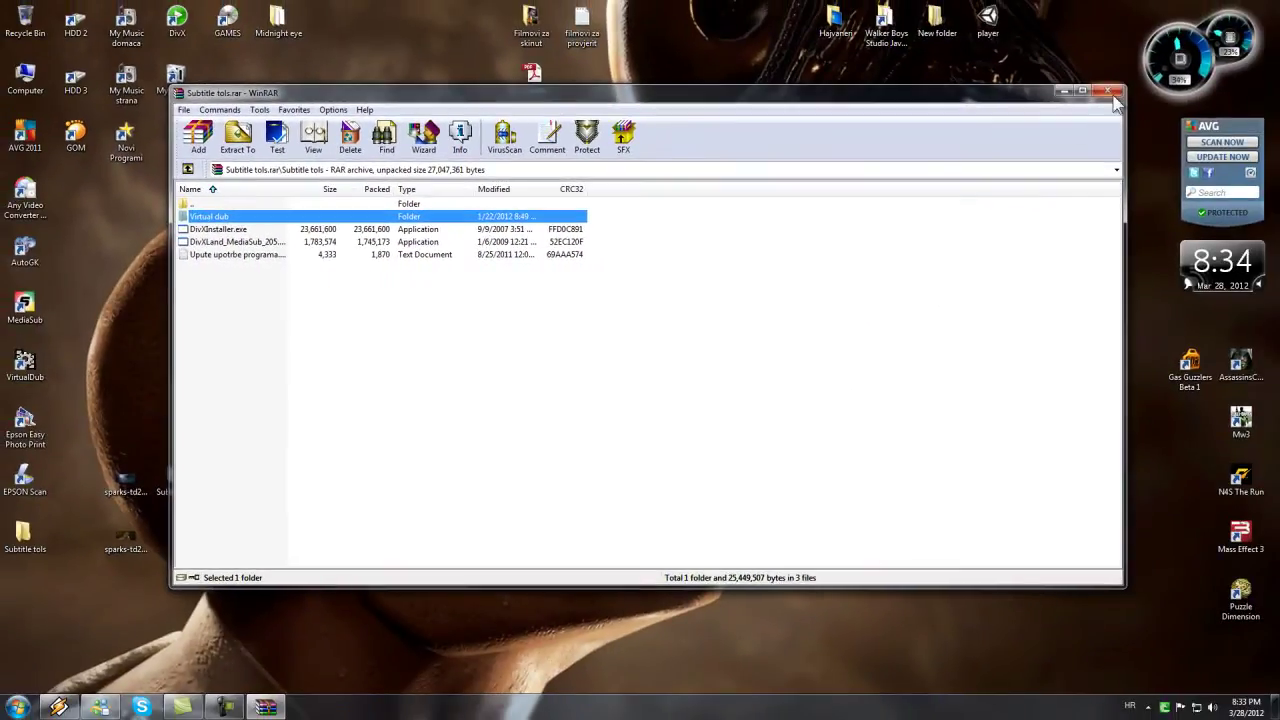
click(1109, 91)
- Rearrange the desktop by placing the Subtitle tols archive beside AutoGK and the extracted folder beside the sparks-td2011 videos
drag(174, 479, 140, 305)
drag(100, 262, 98, 262)
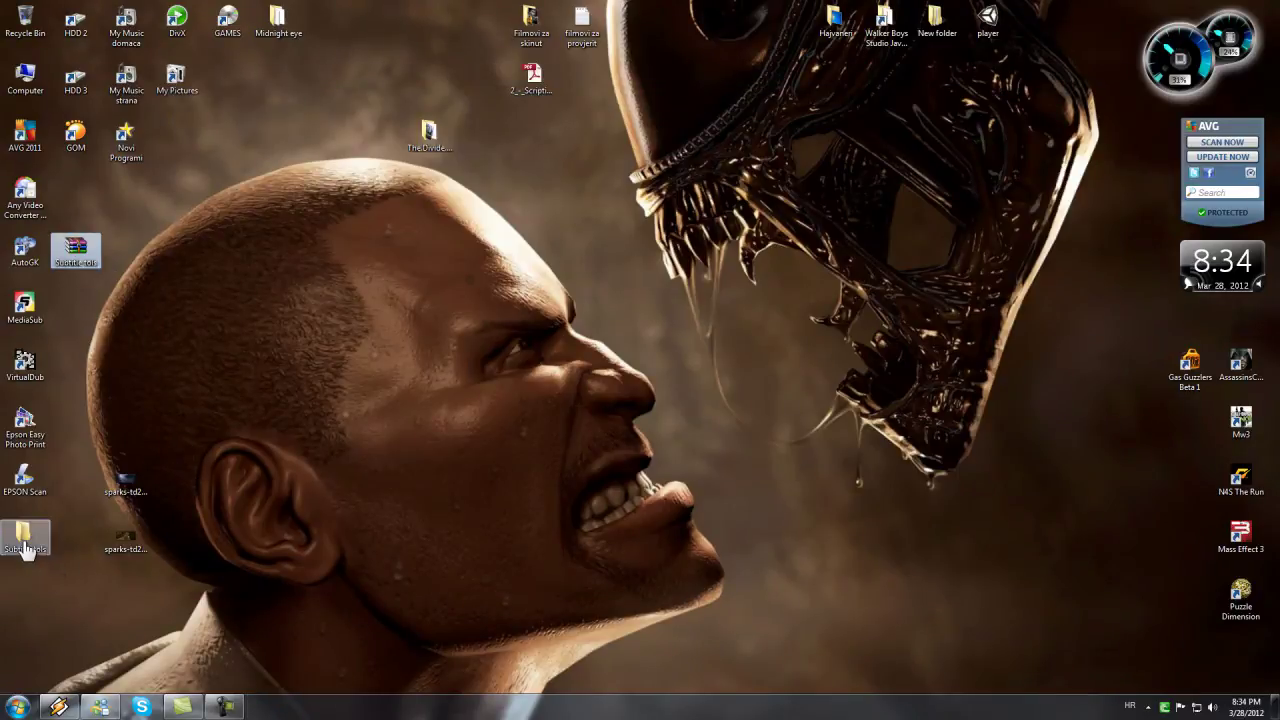
drag(25, 553, 200, 577)
drag(181, 485, 184, 488)
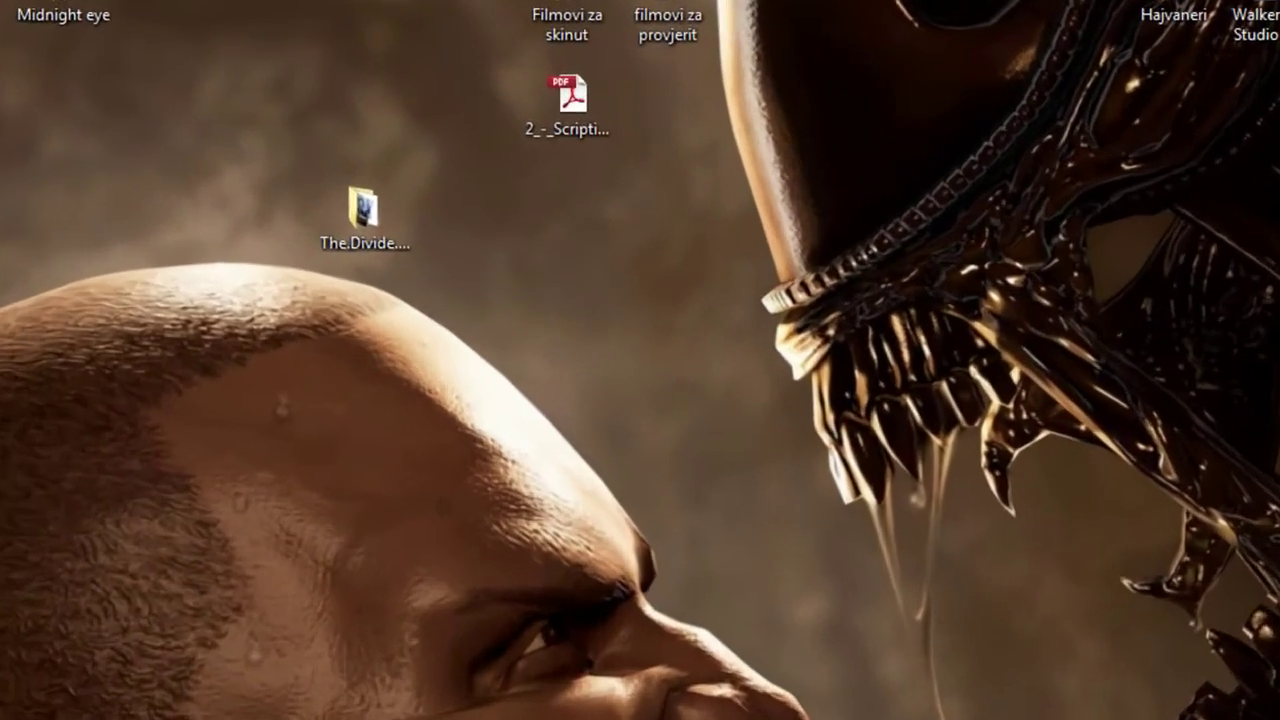
- Launch the VirtualDub application from the extracted Virtual dub folder and close the folder window
key(Return)
click(392, 246)
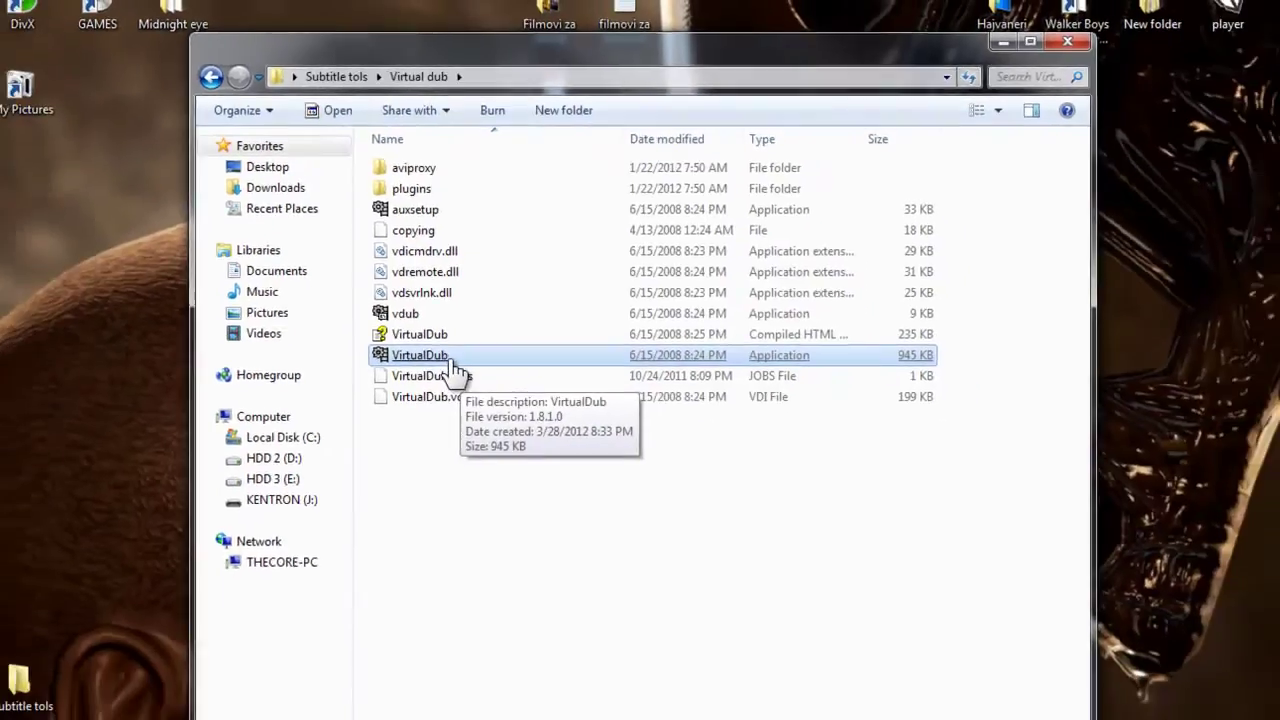
double_click(380, 502)
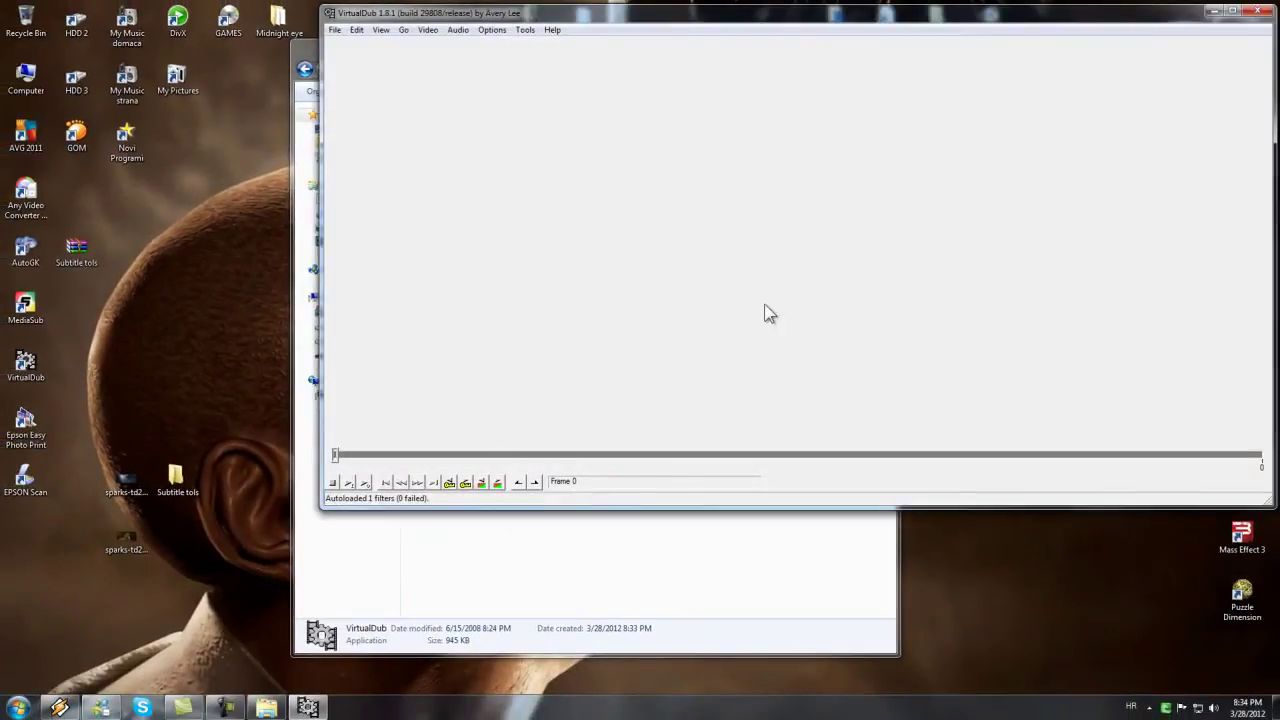
click(614, 577)
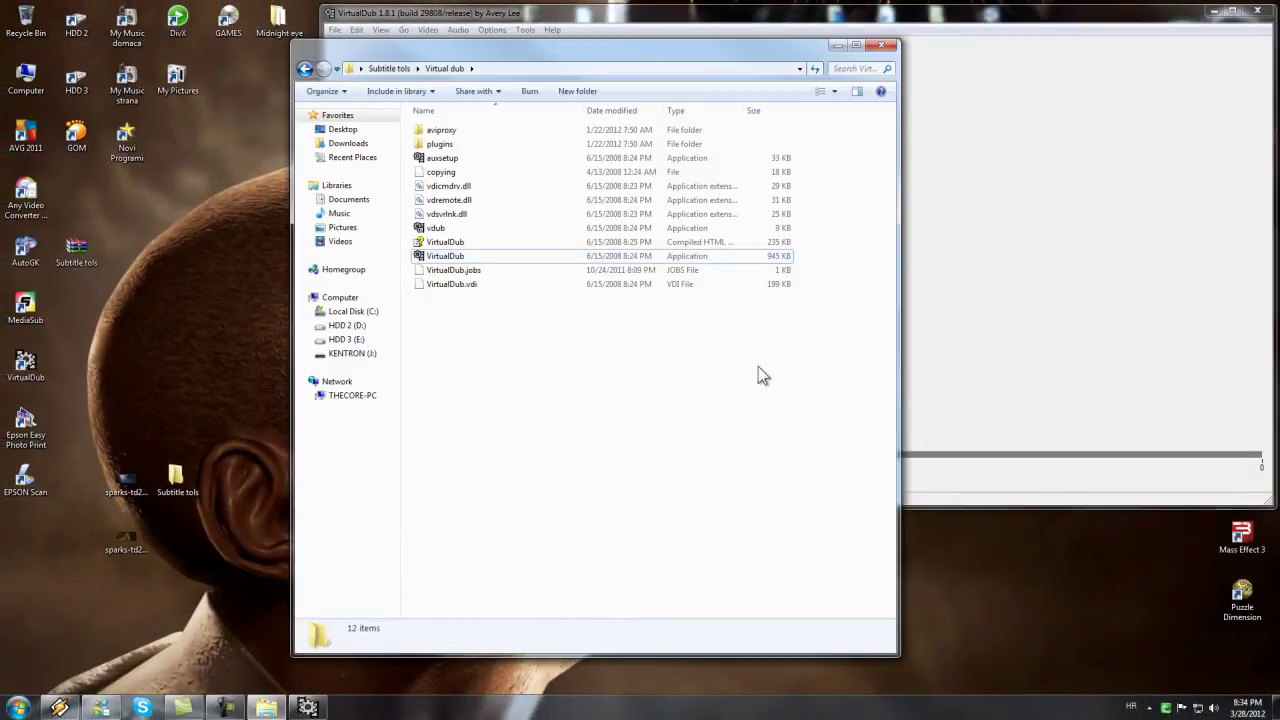
click(884, 50)
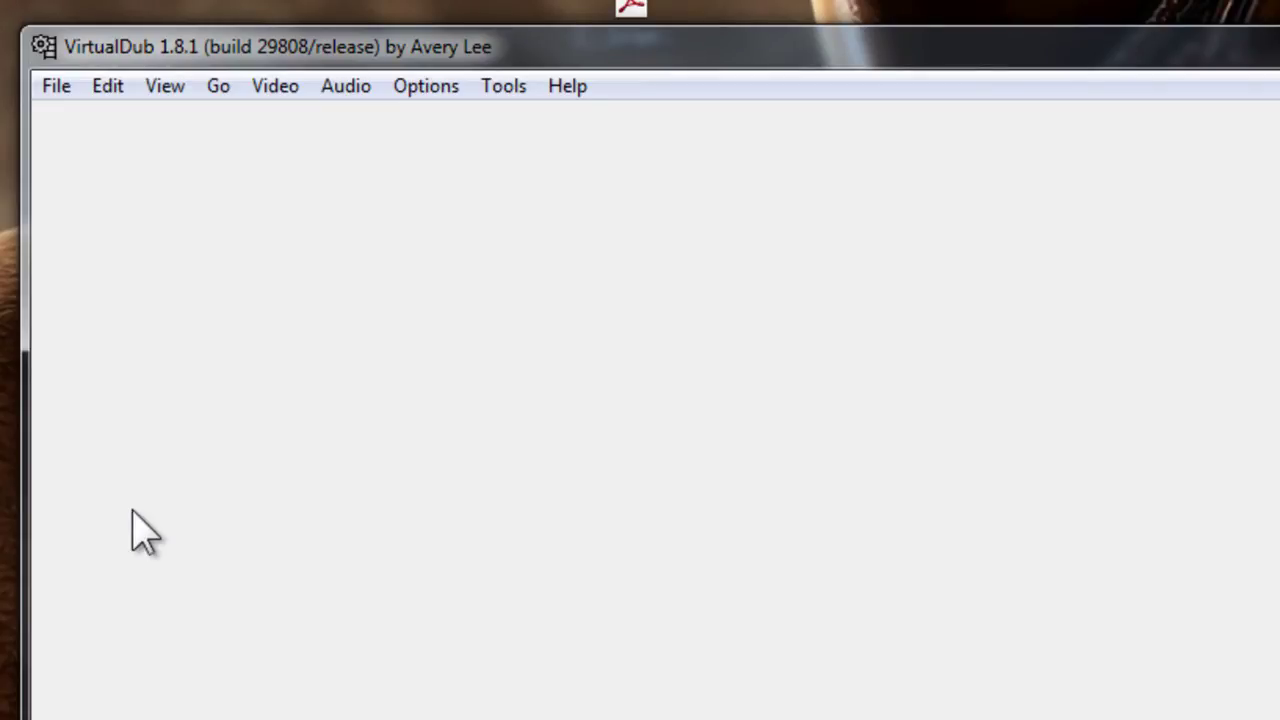
- Open the video file sparks-td2011-xvid-cd1 from the desktop
click(56, 92)
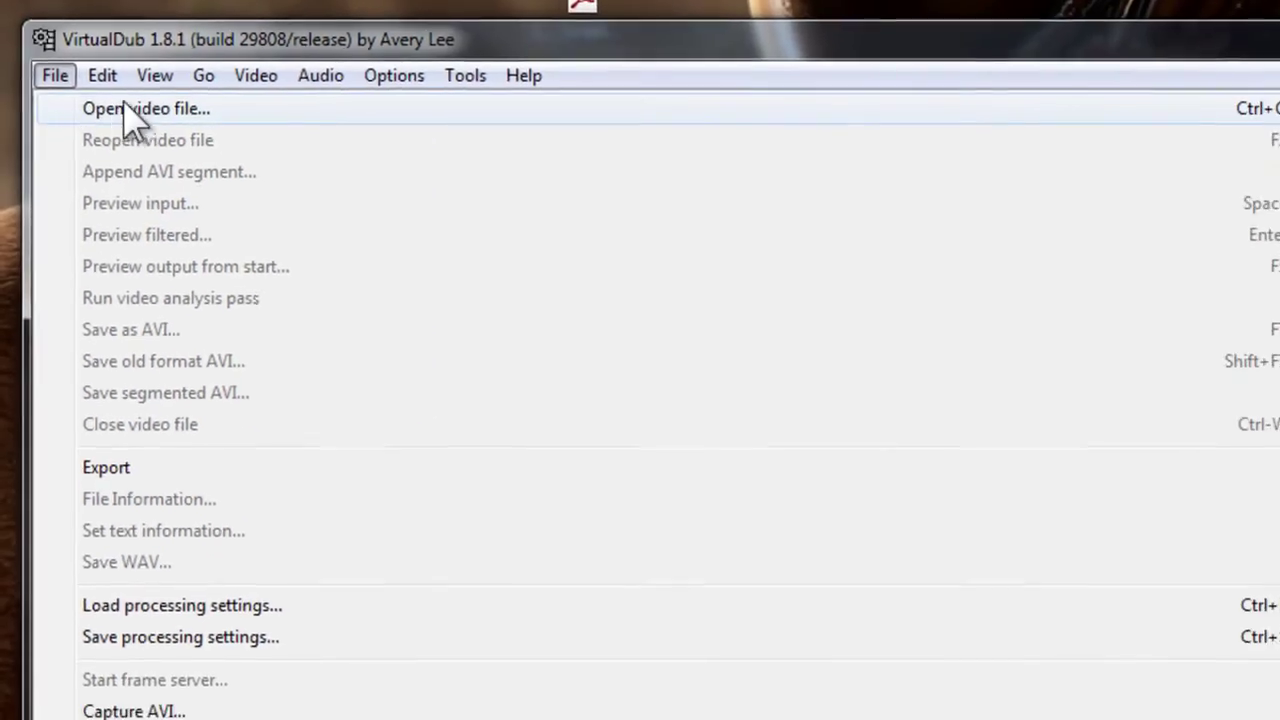
click(128, 108)
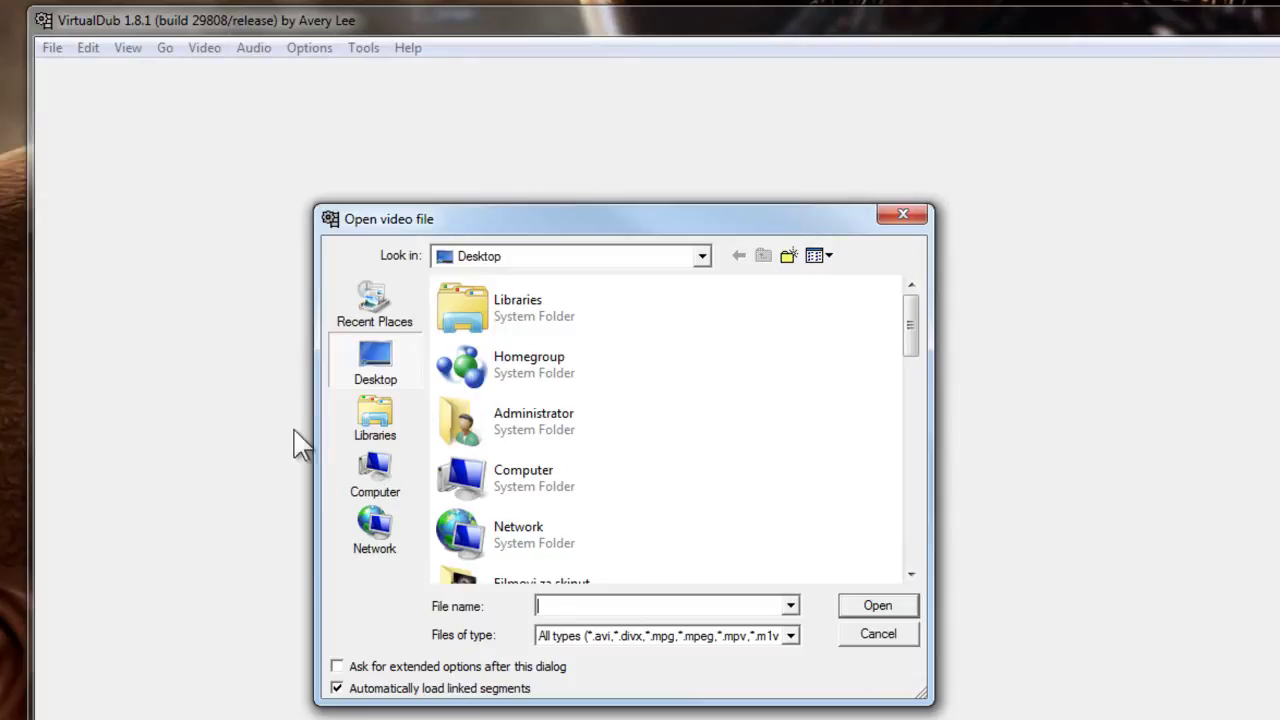
drag(912, 318, 932, 410)
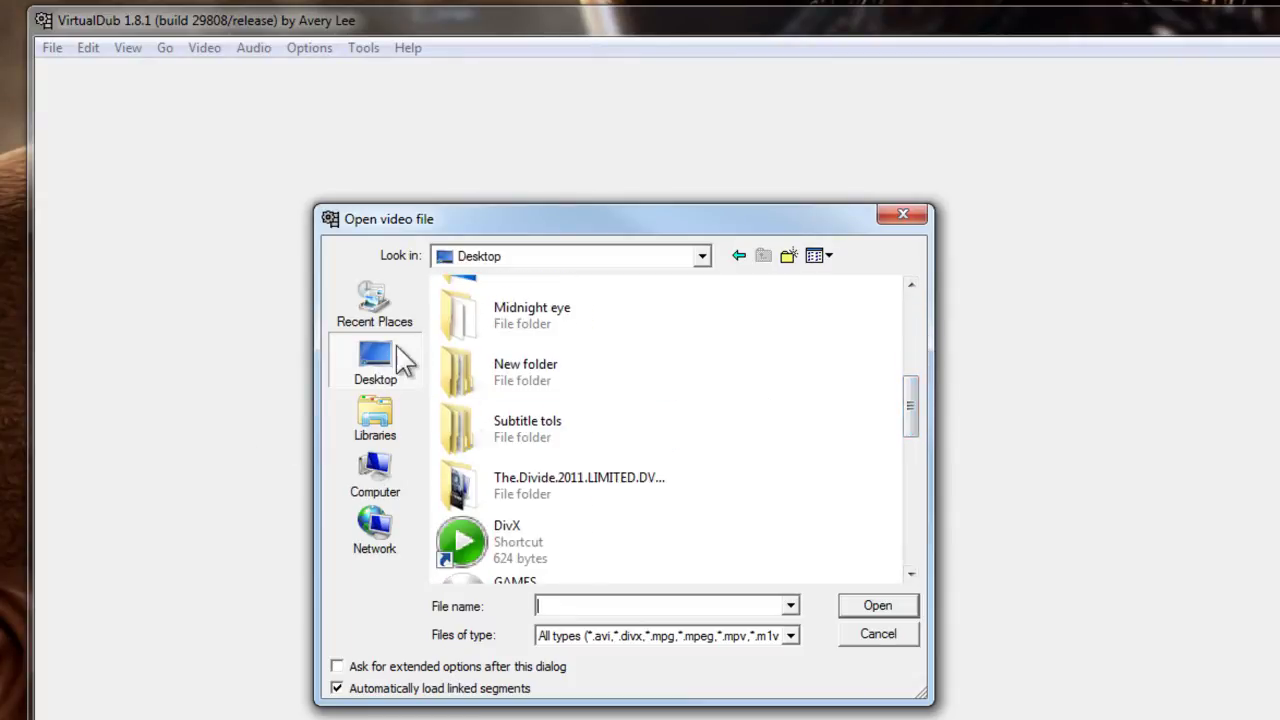
drag(914, 391, 913, 507)
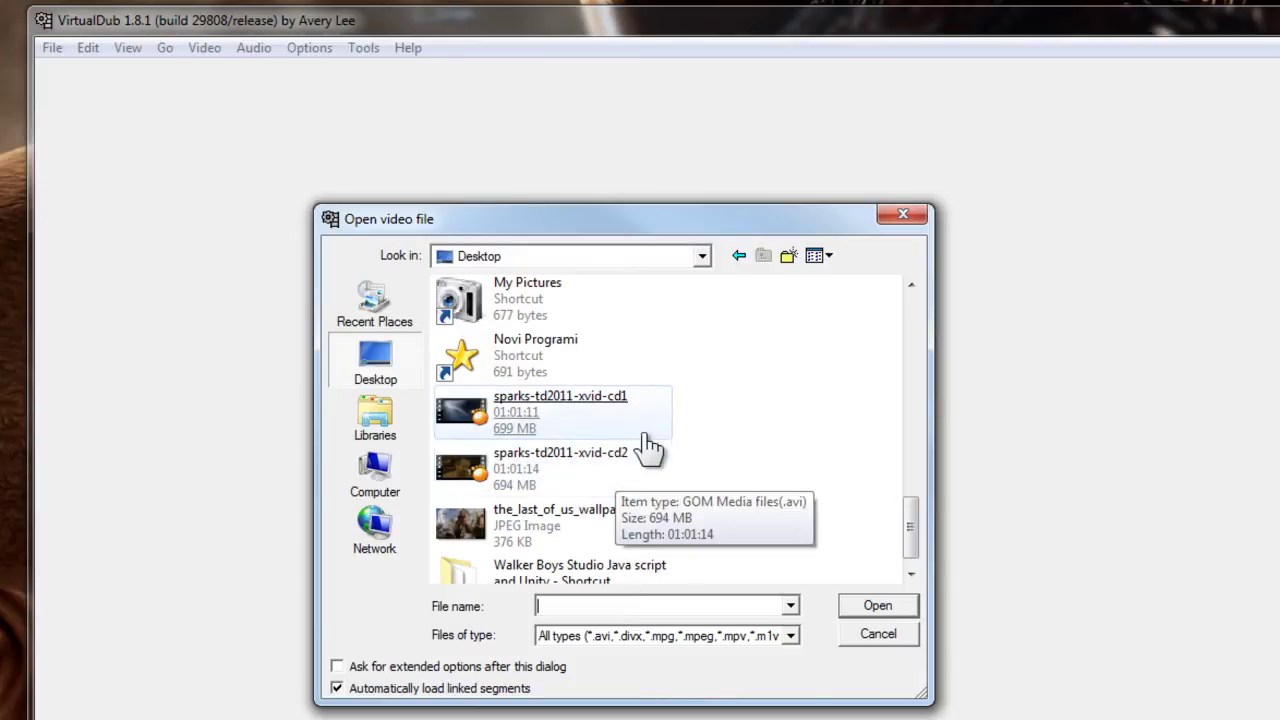
click(590, 410)
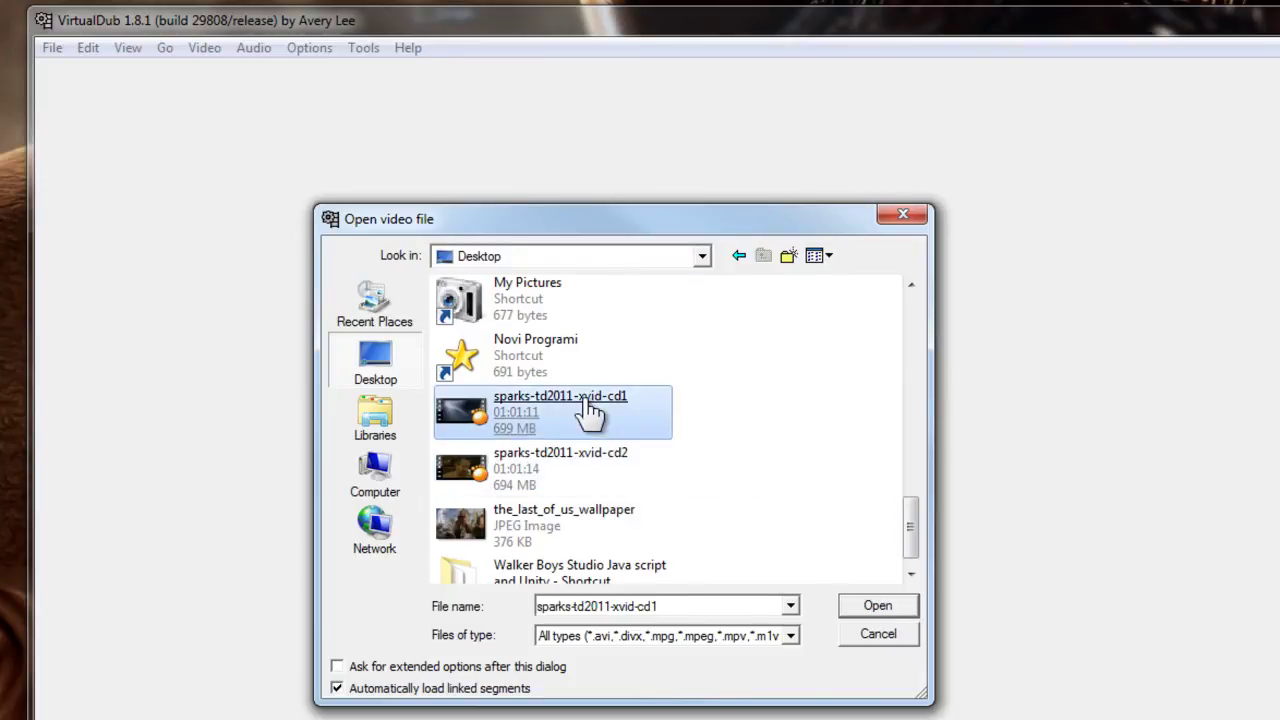
double_click(590, 410)
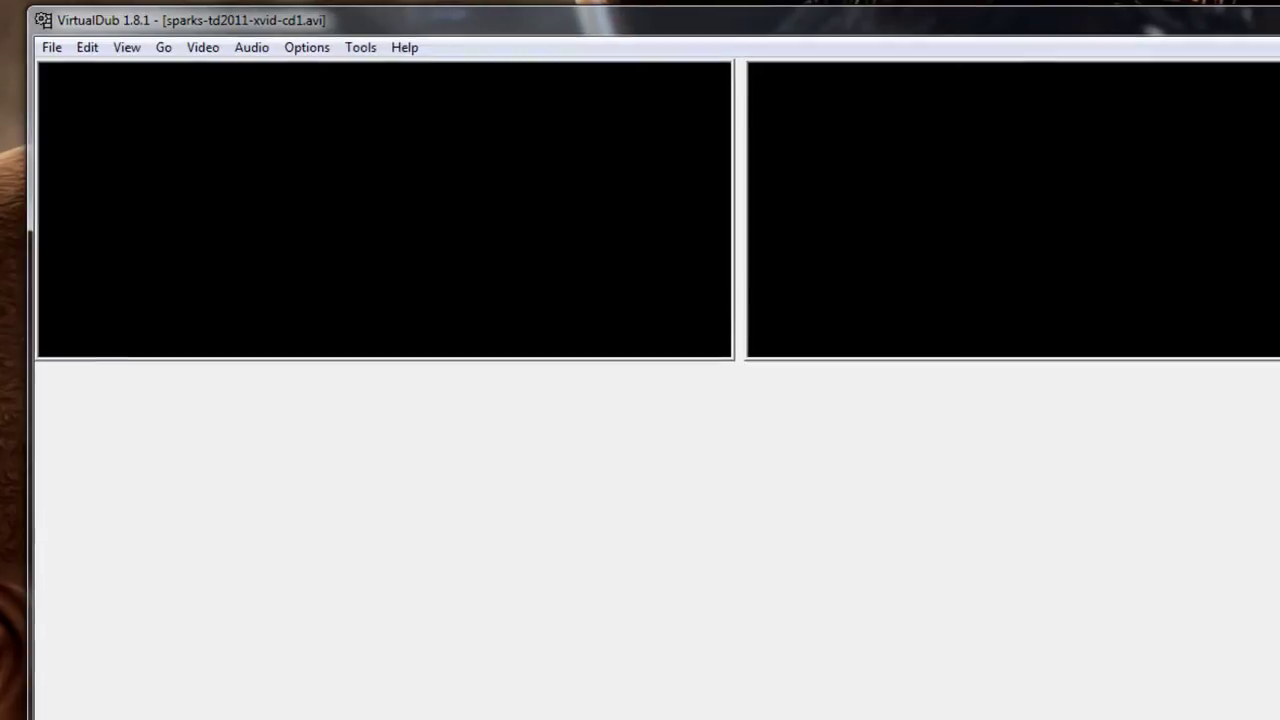
- Go to the end of the loaded video and append sparks-td2011-xvid-cd2 as an AVI segment
drag(57, 709, 46, 587)
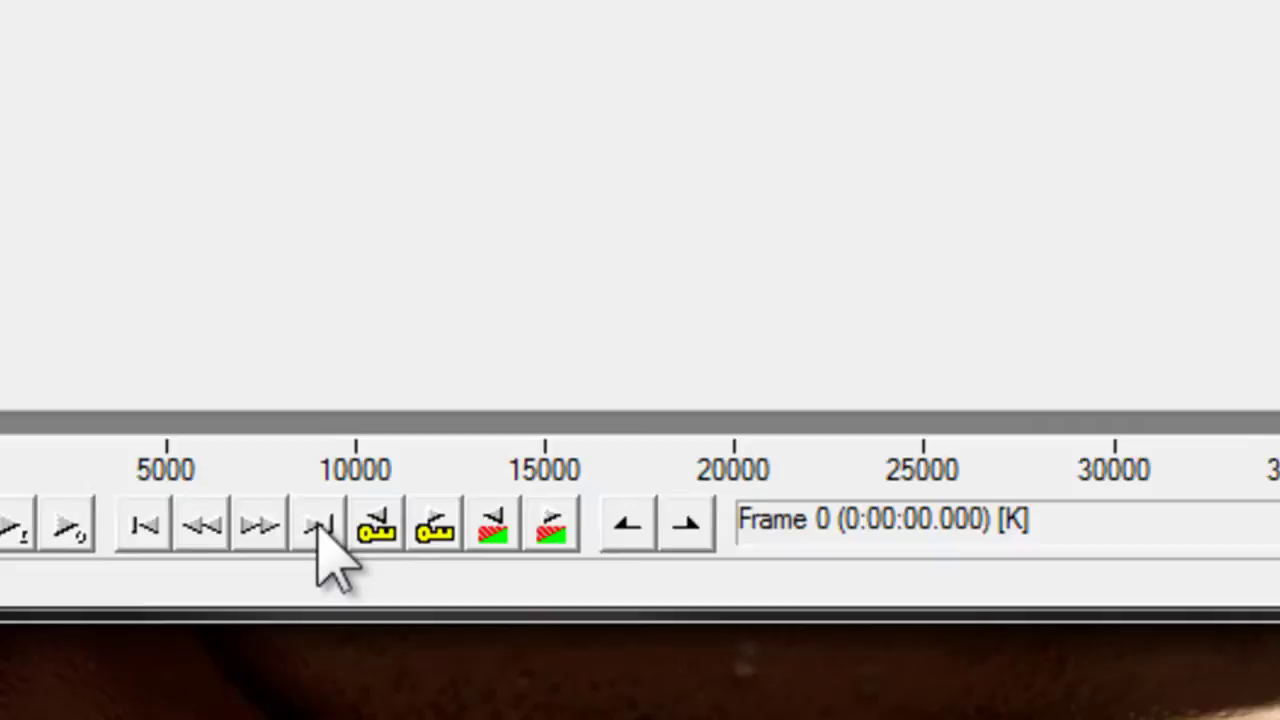
click(318, 525)
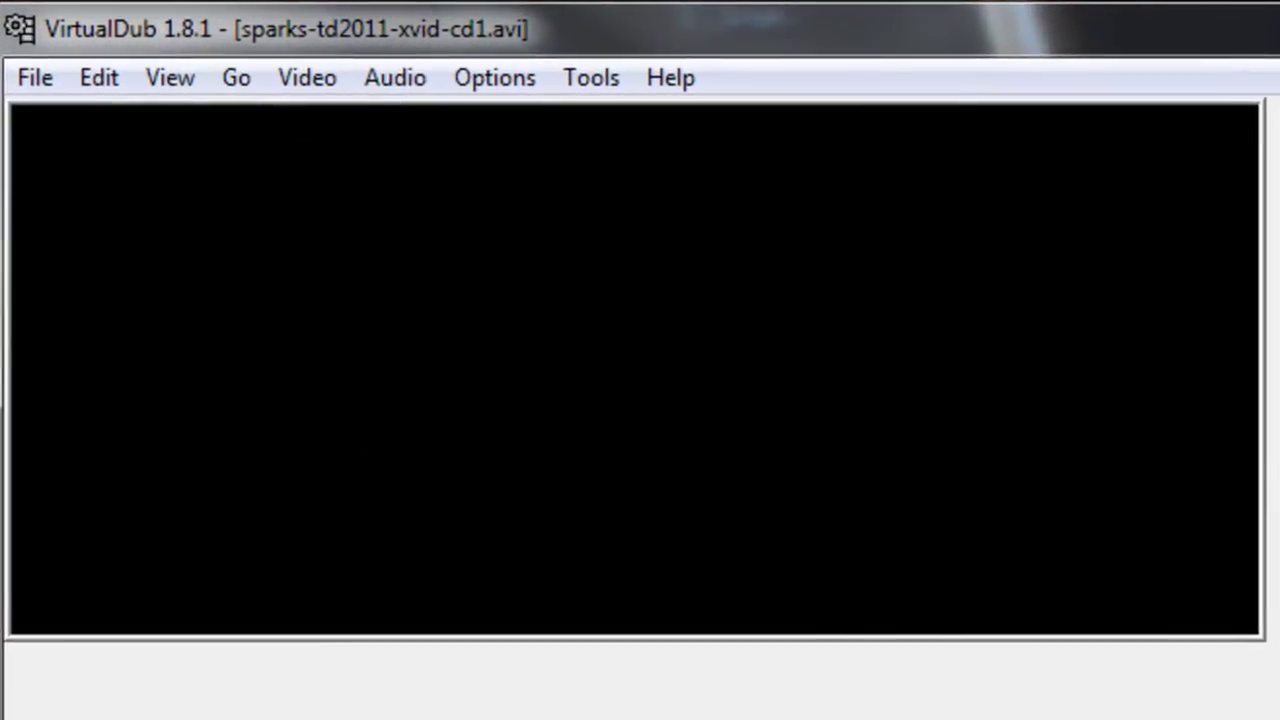
click(38, 88)
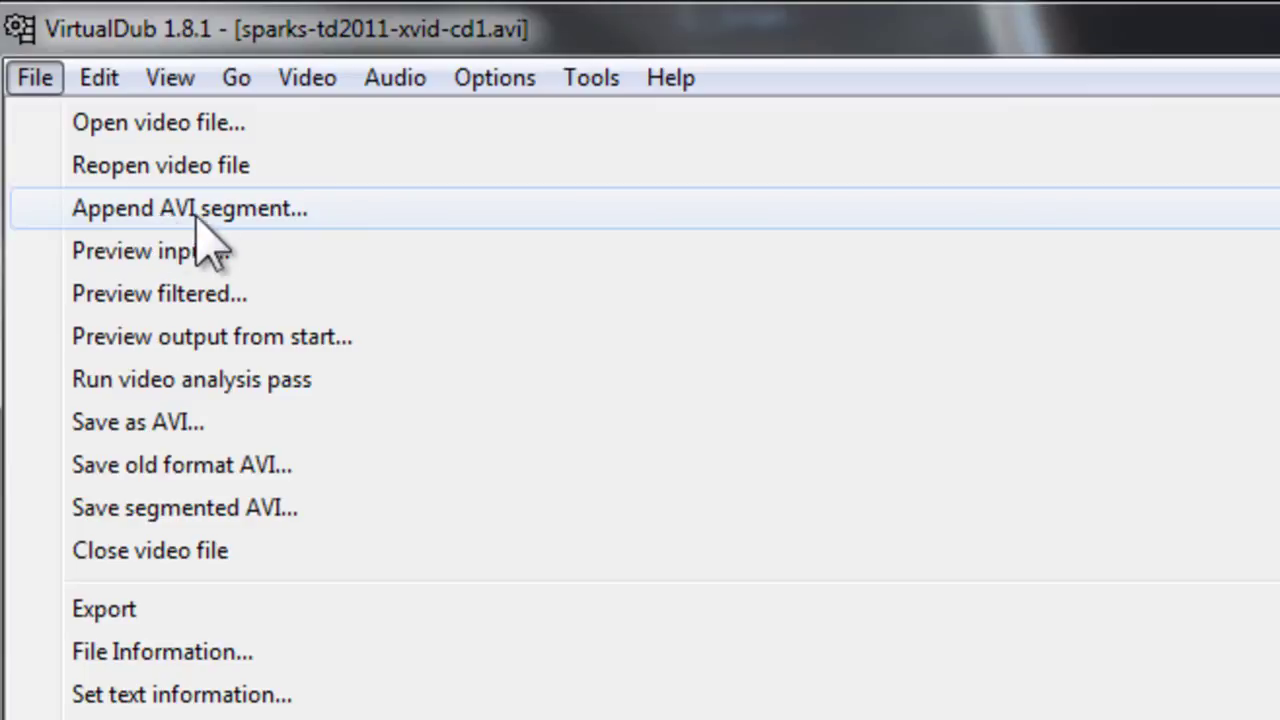
click(313, 212)
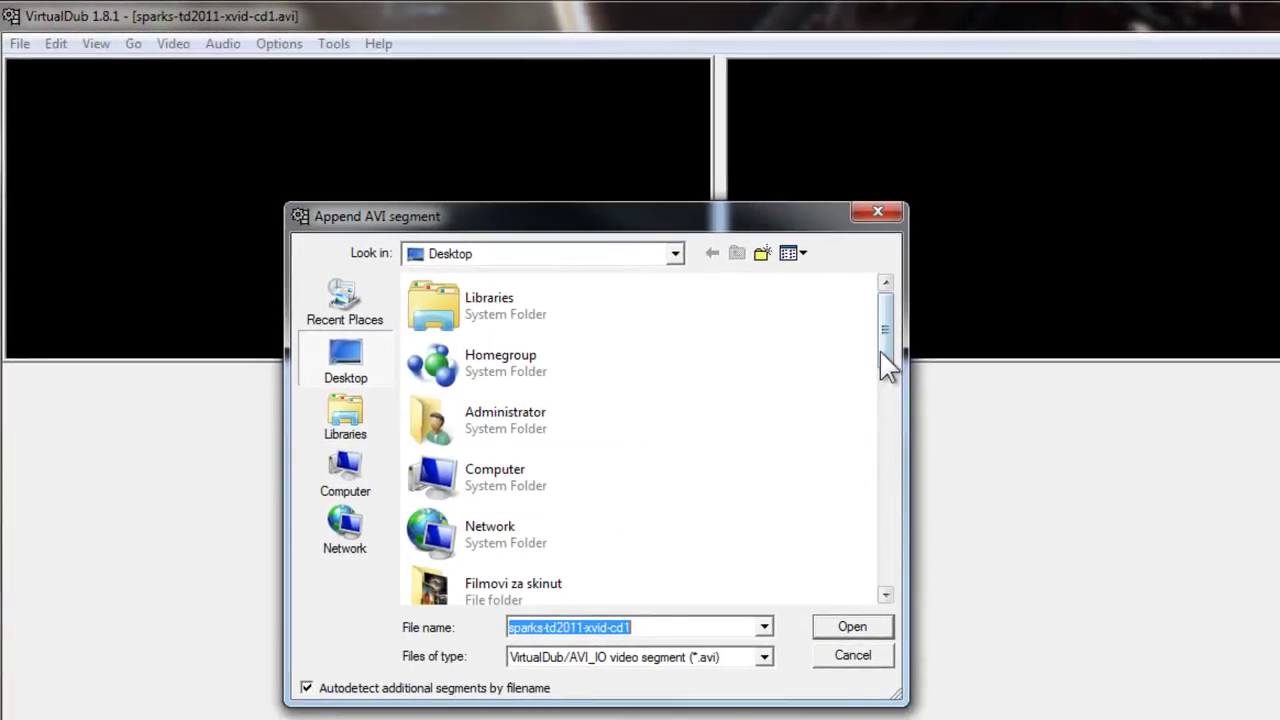
drag(889, 343, 893, 546)
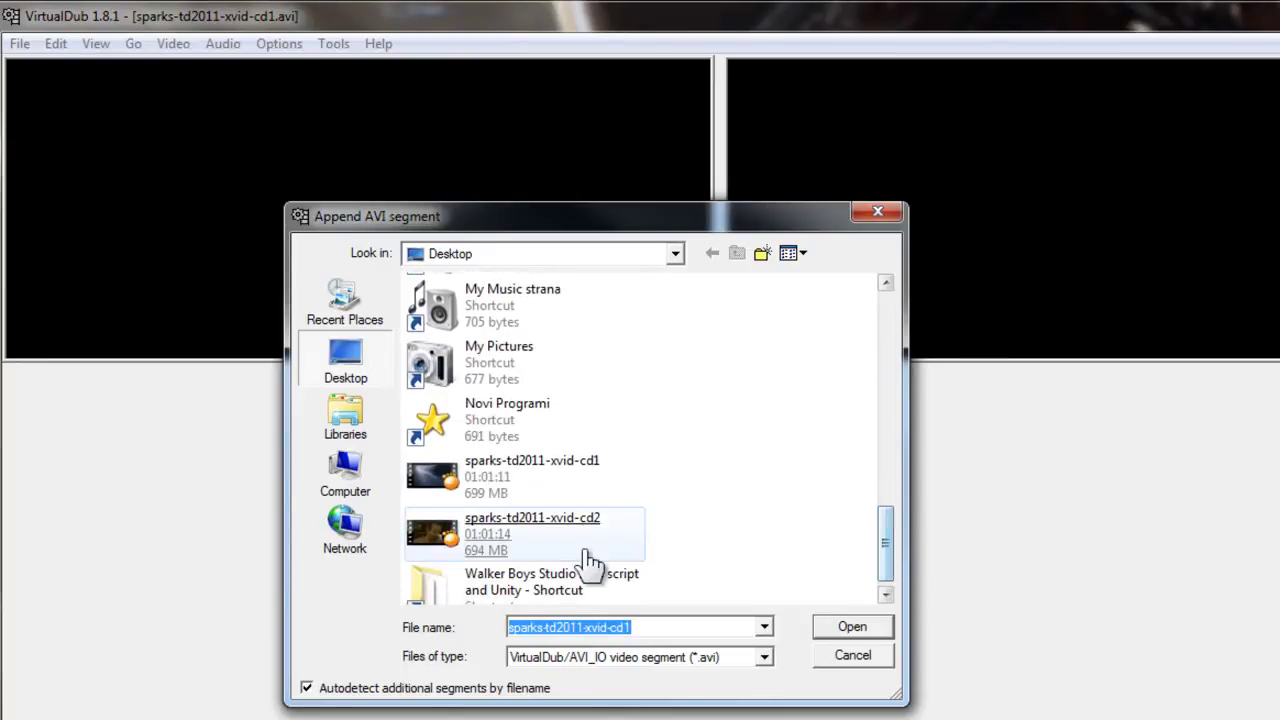
click(551, 534)
double_click(551, 540)
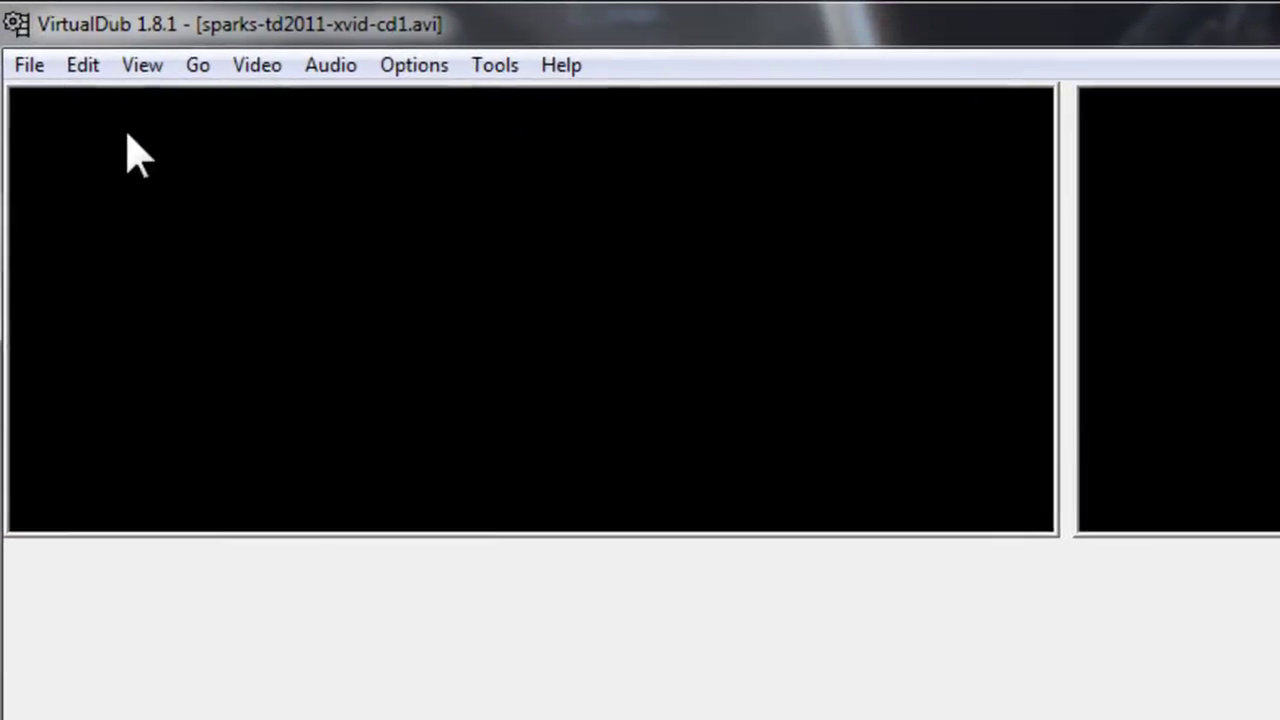
- Set both the video and the audio processing to Direct stream copy
click(273, 75)
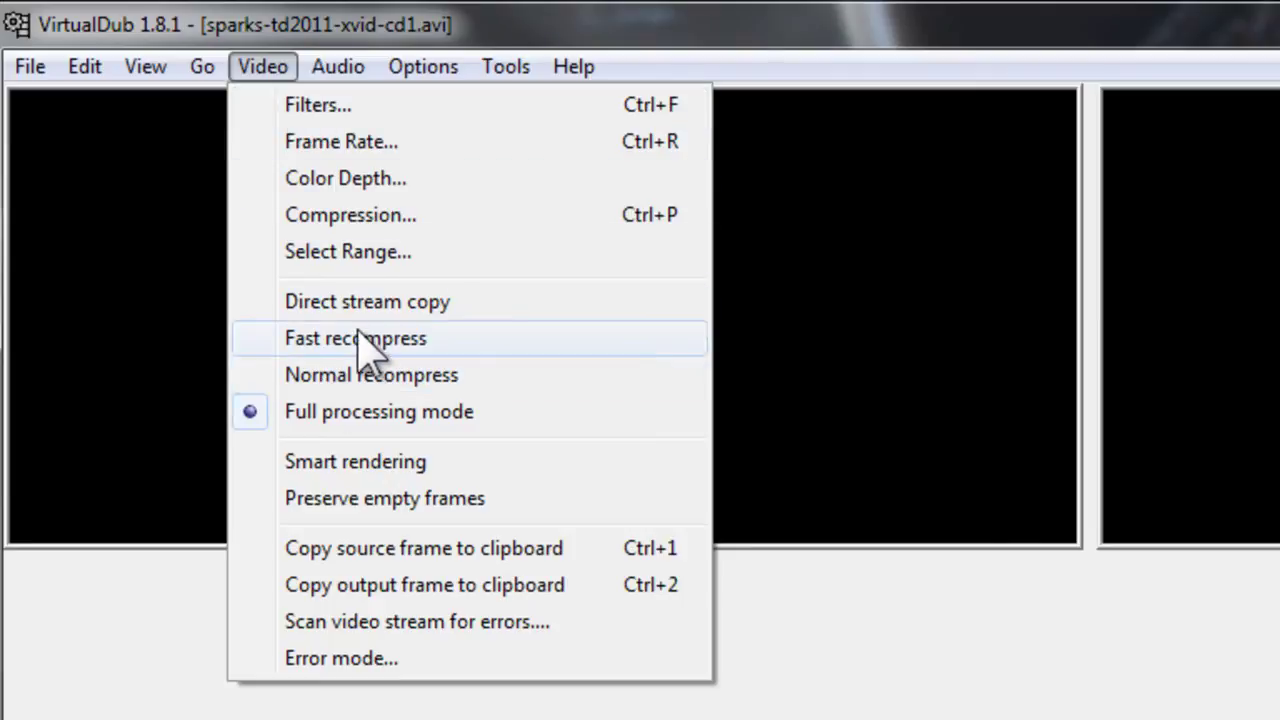
click(305, 304)
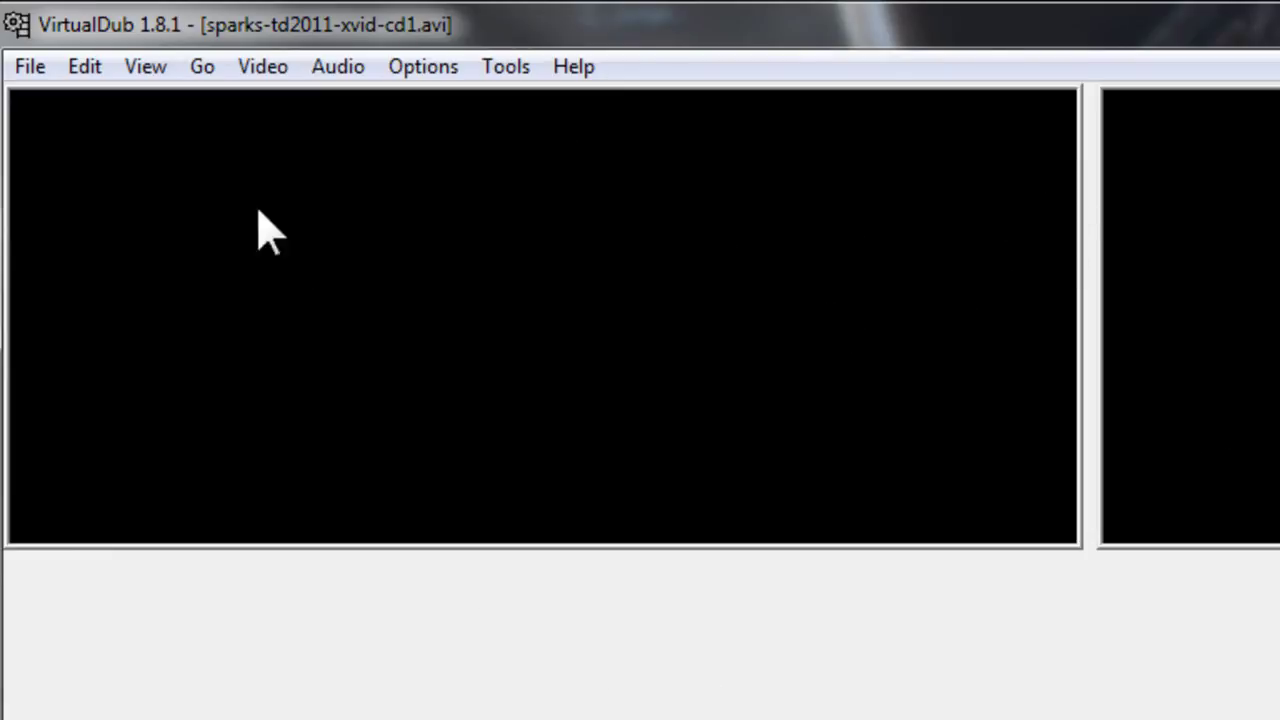
click(325, 66)
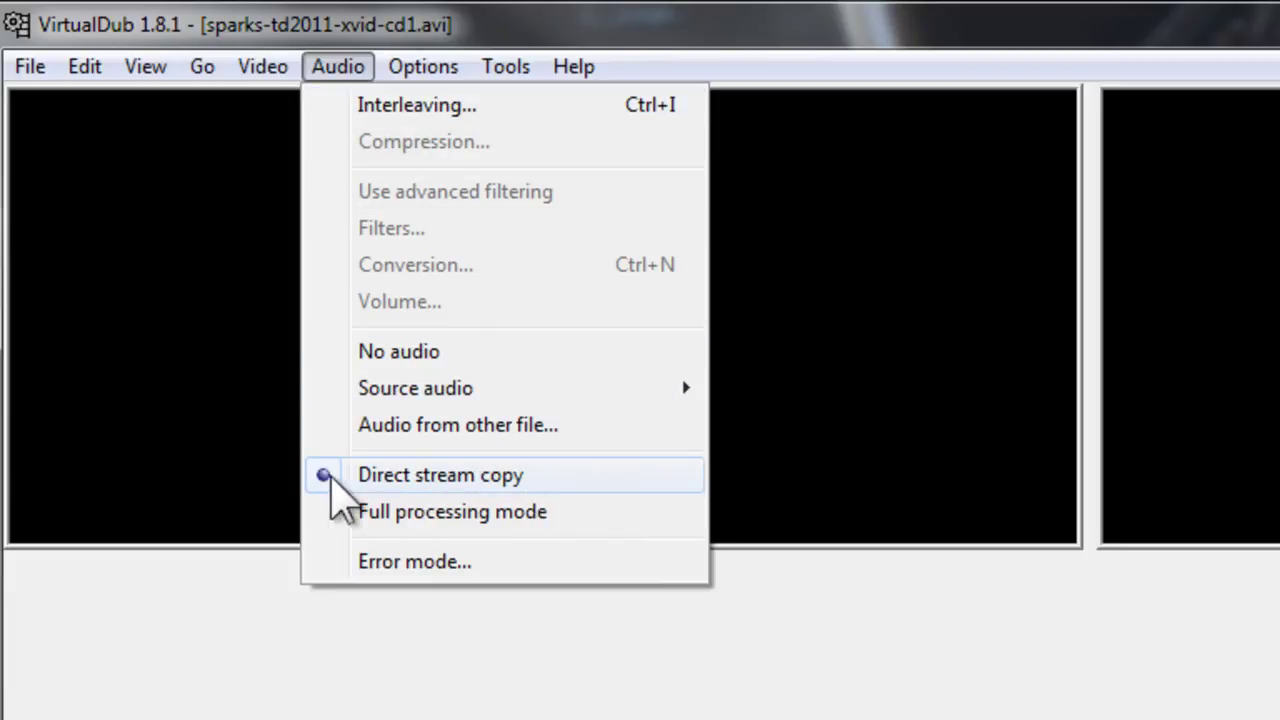
click(497, 485)
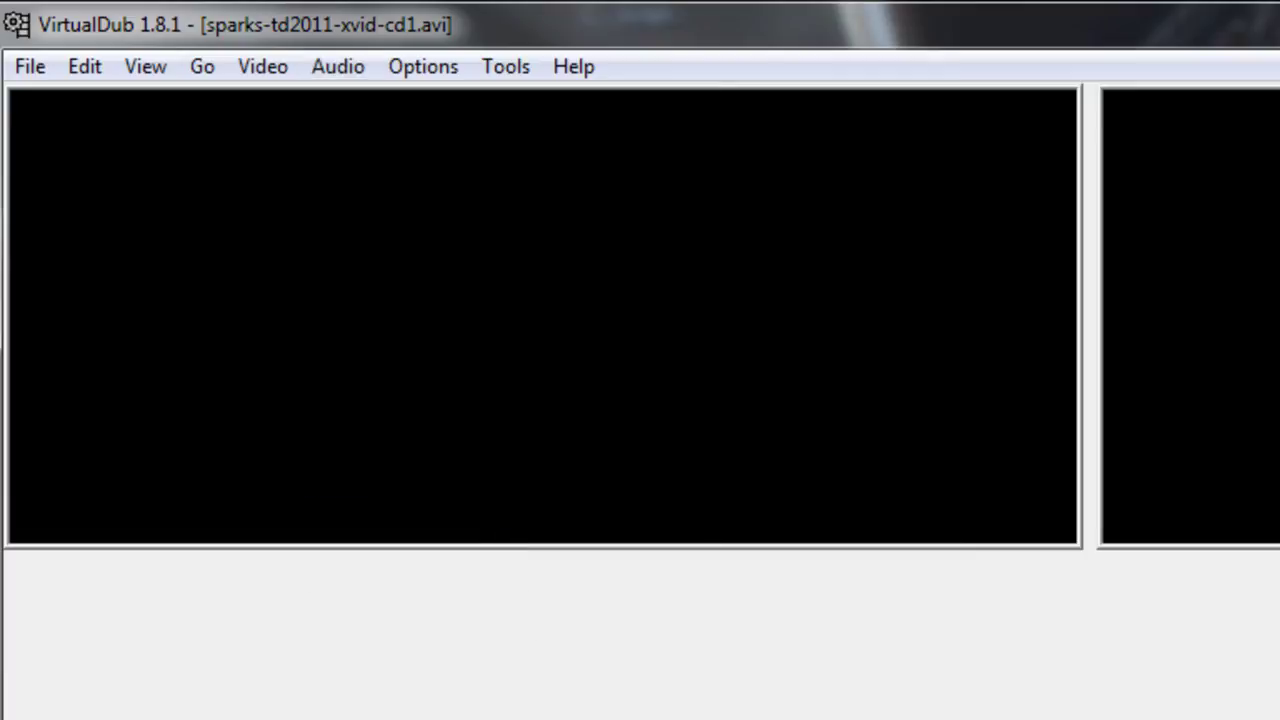
- Save the joined video as an AVI on the desktop under the name sparks-td2011-xvid-cd1 cjeli
click(24, 70)
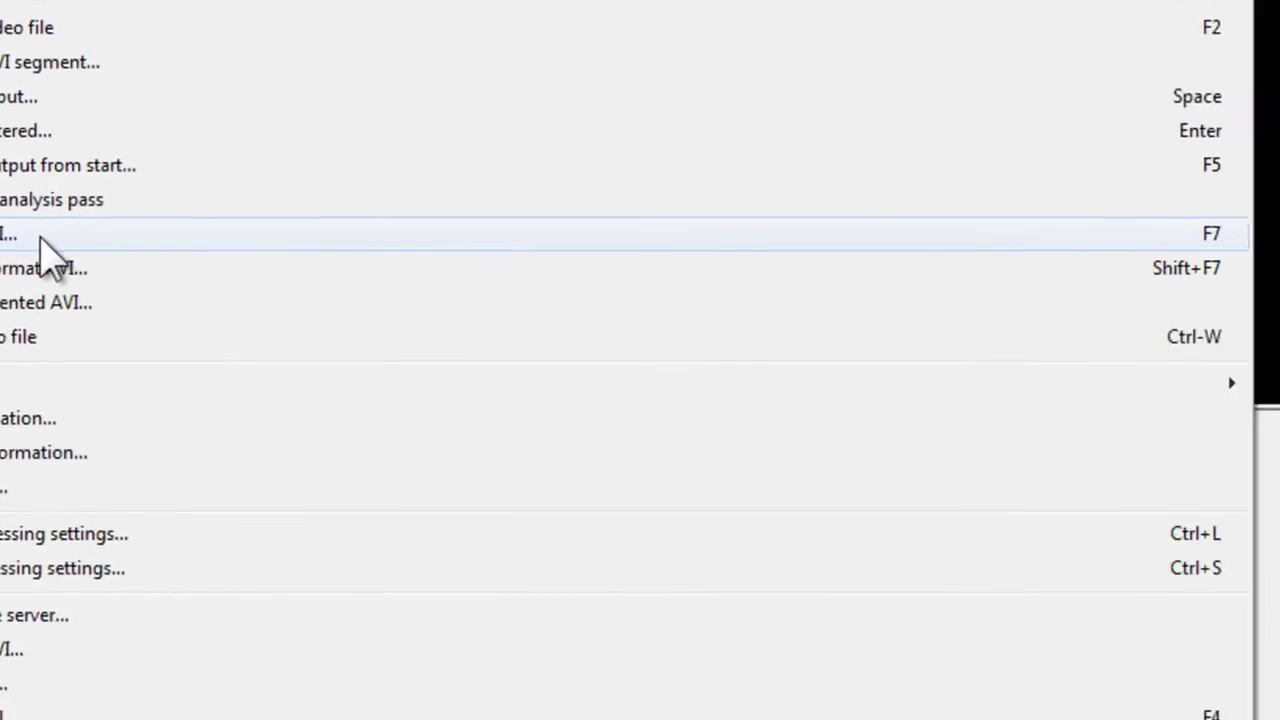
click(148, 330)
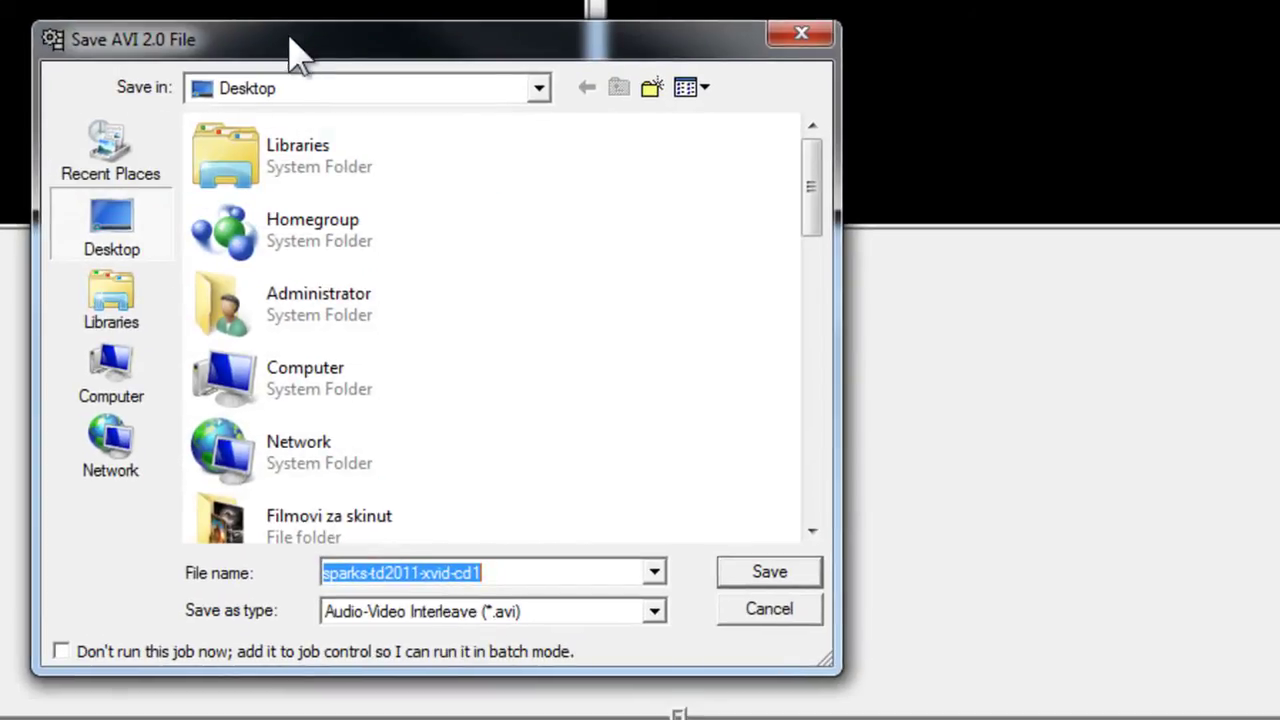
click(516, 572)
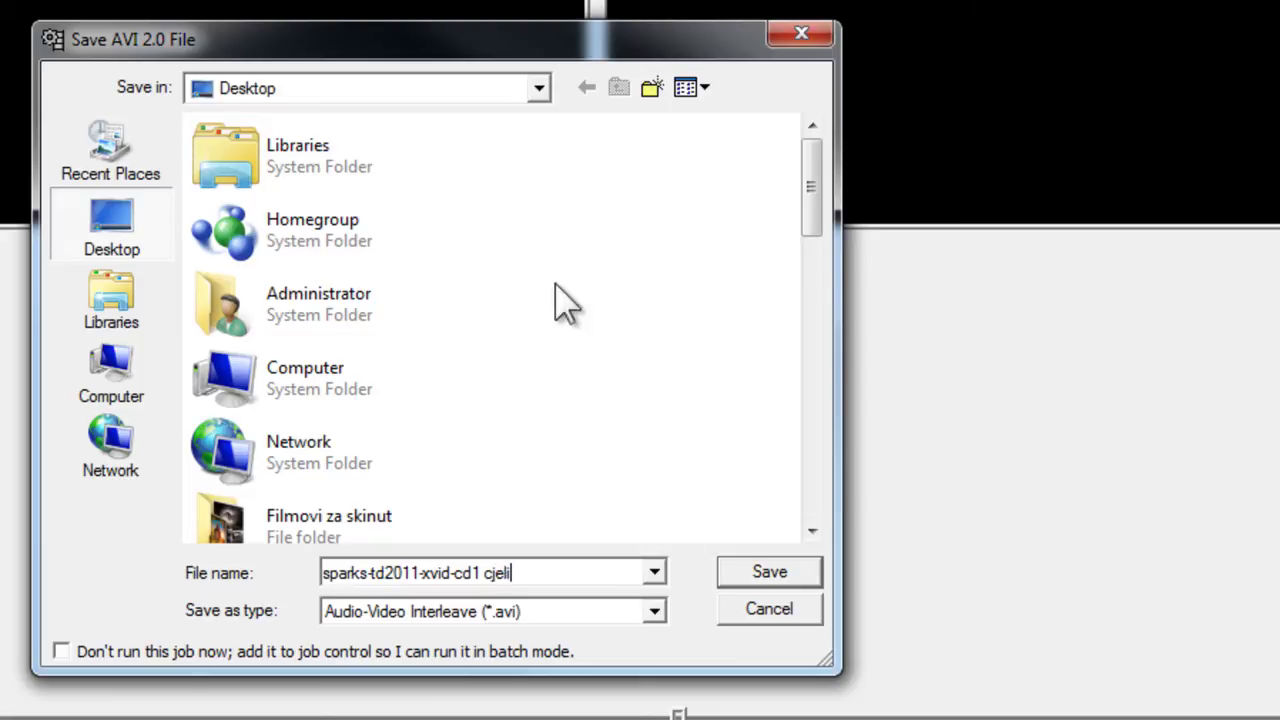
click(110, 222)
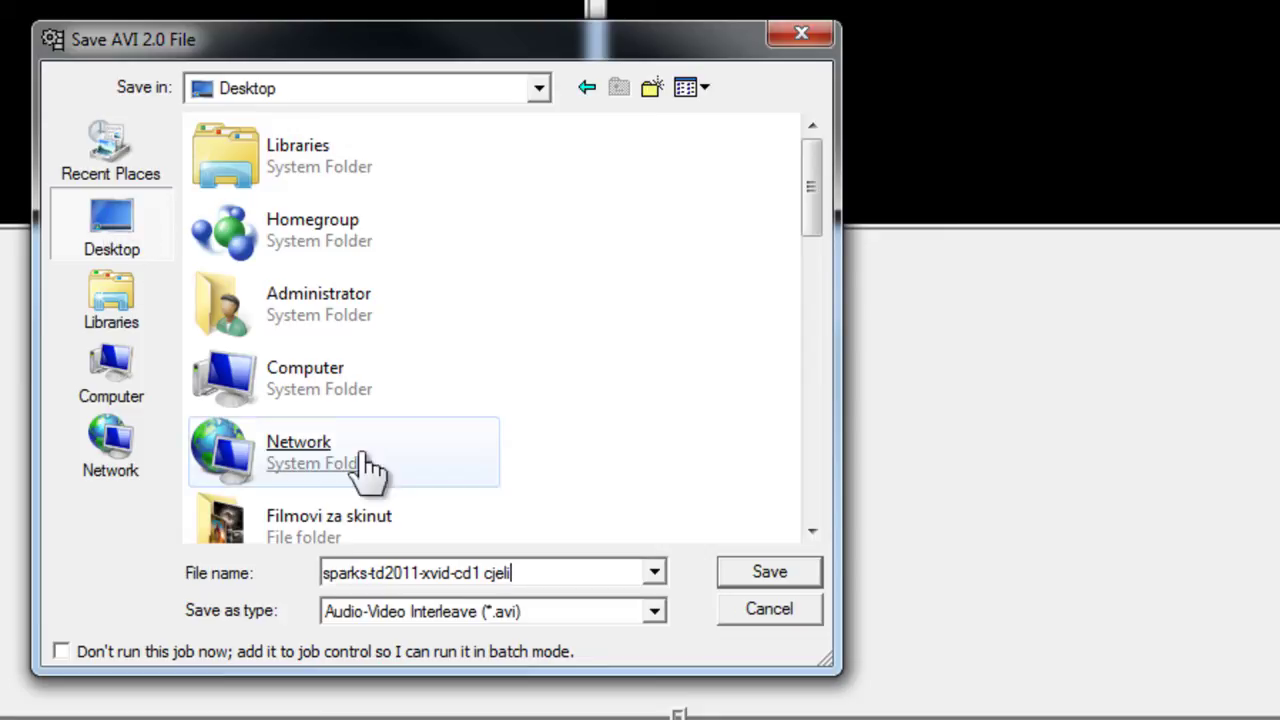
click(770, 575)
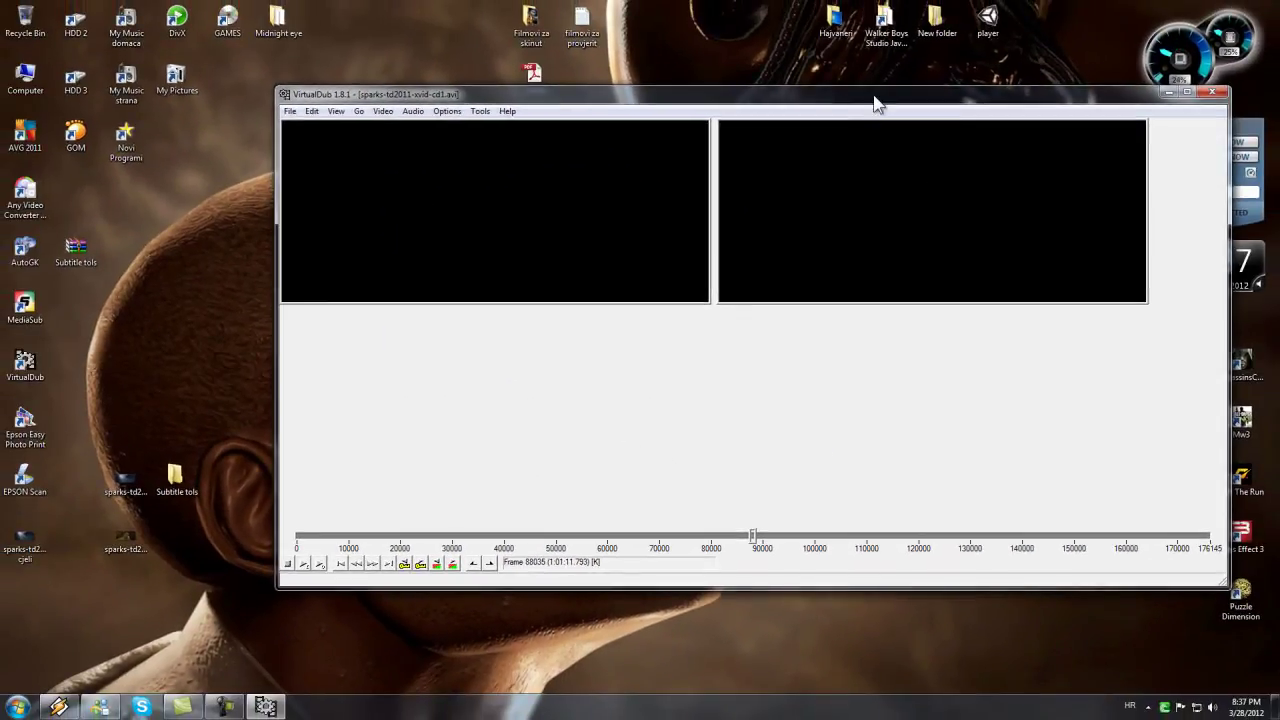
- Close VirtualDub and arrange the two source parts and the joined sparks-td2011-xvid-cd1 cjeli file together in the middle of the desktop
drag(876, 103, 840, 91)
click(1178, 92)
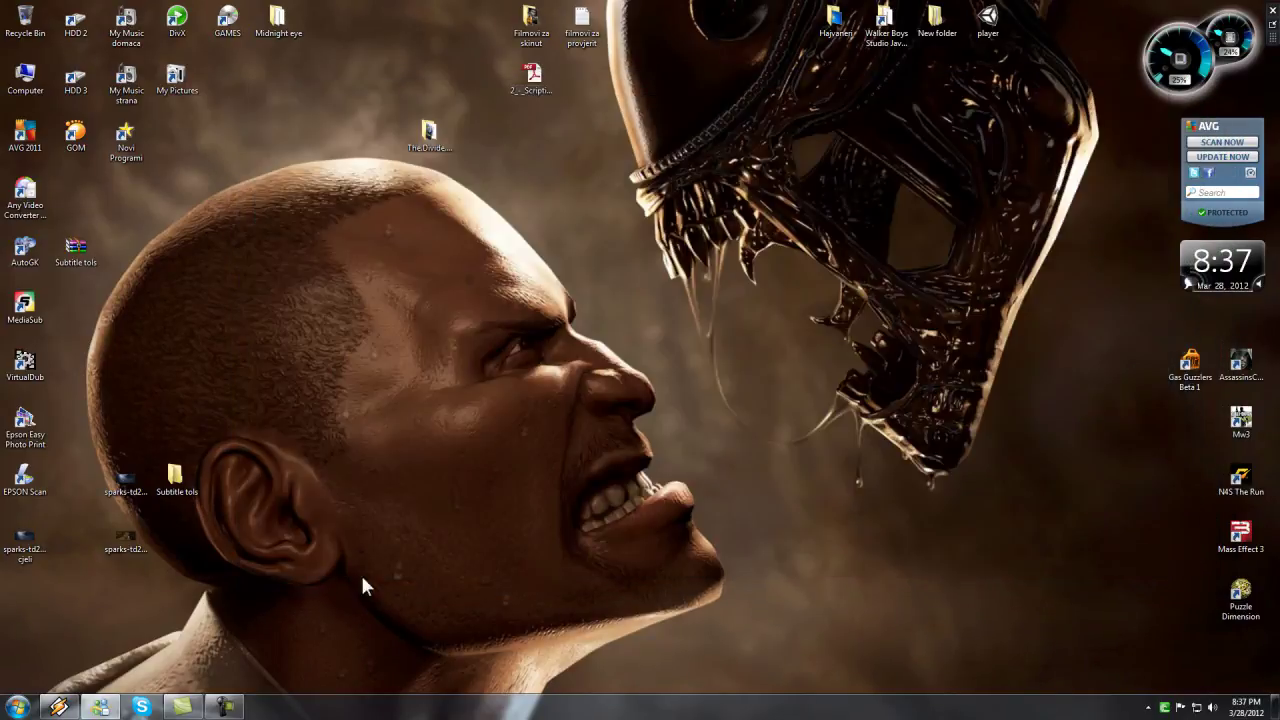
drag(26, 545, 120, 600)
drag(102, 458, 440, 447)
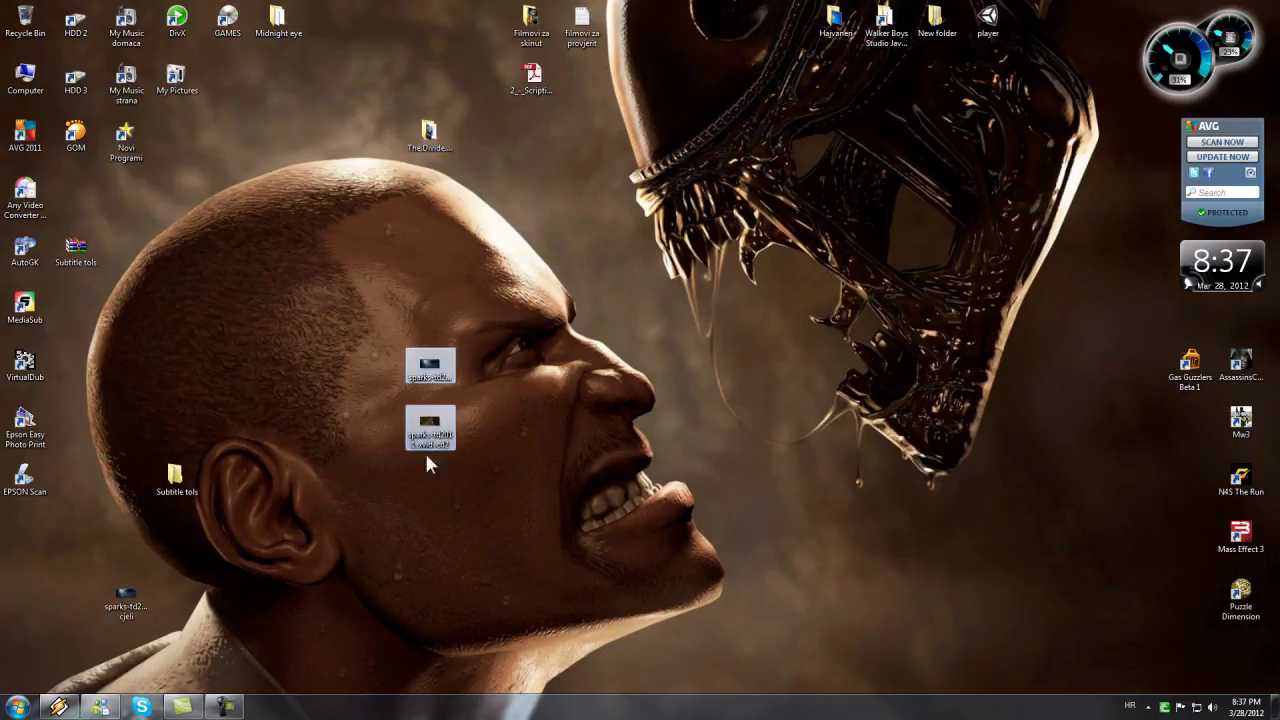
drag(125, 598, 538, 378)
click(553, 463)
- Check the combined file size of the two source parts cd1 and cd2 in their properties
drag(383, 288, 439, 460)
right_click(393, 450)
click(463, 436)
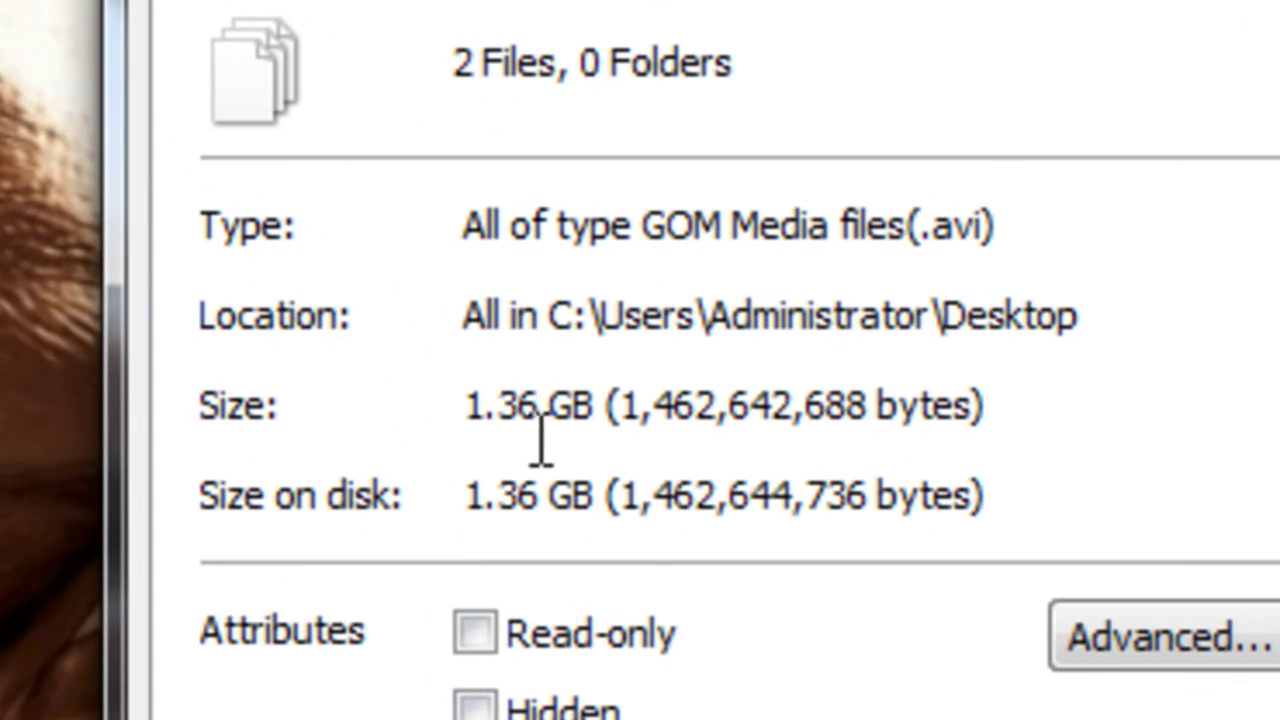
key(Escape)
- Check the file size of the joined sparks-td2011-xvid-cd1 cjeli file in its properties for comparison
click(309, 125)
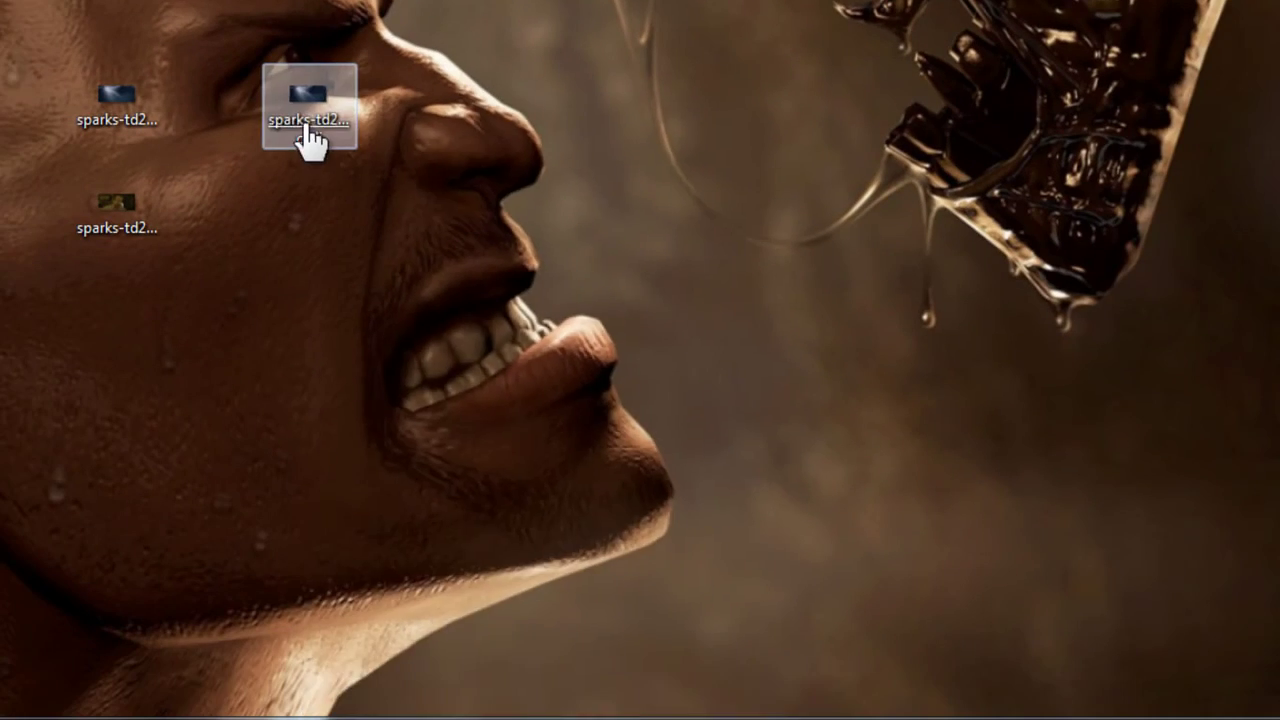
right_click(305, 124)
click(374, 696)
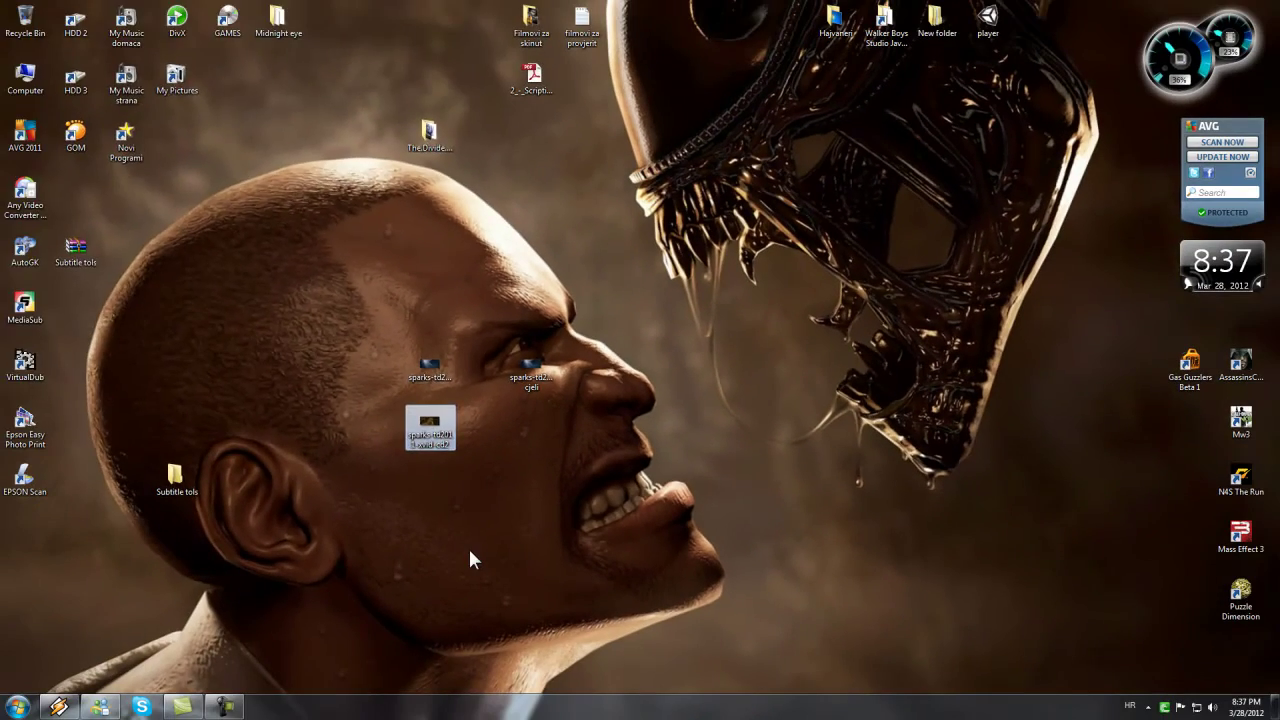
- Play the start of sparks-td2011-xvid-cd2 in GOM Player, lower the volume to 4 % and close the player
drag(265, 22, 608, 234)
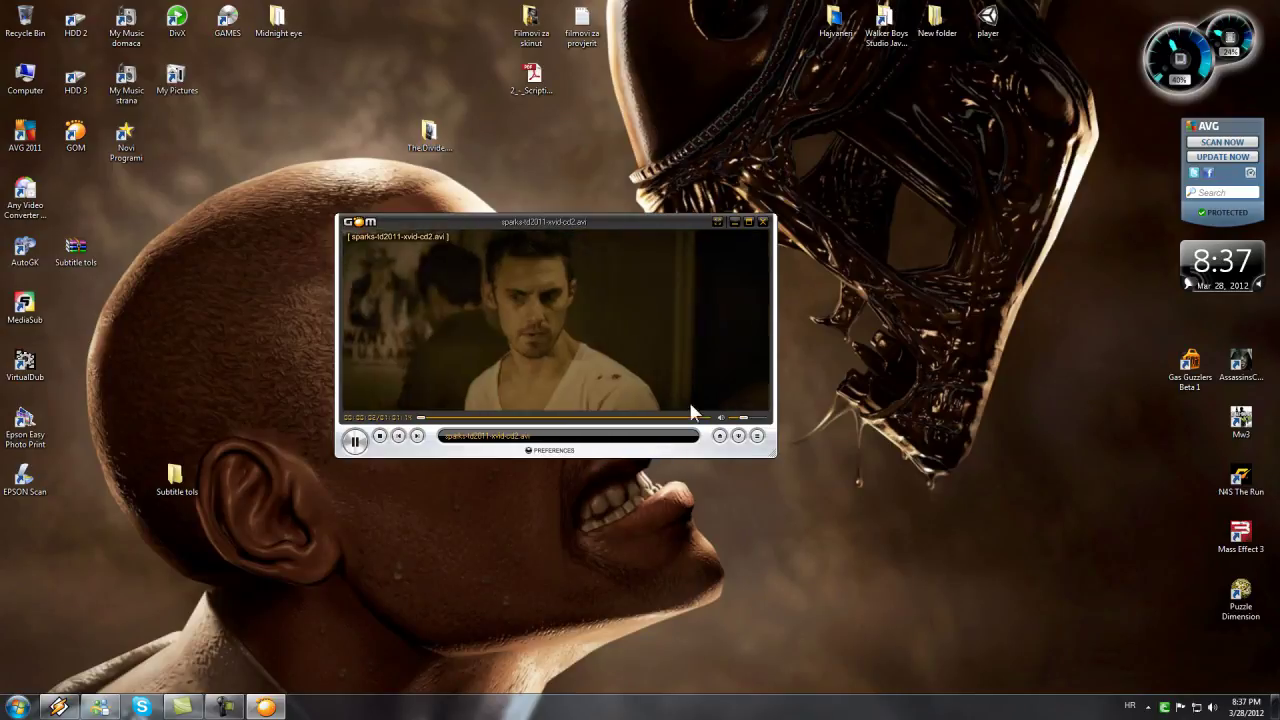
scroll(746, 250, down, 5)
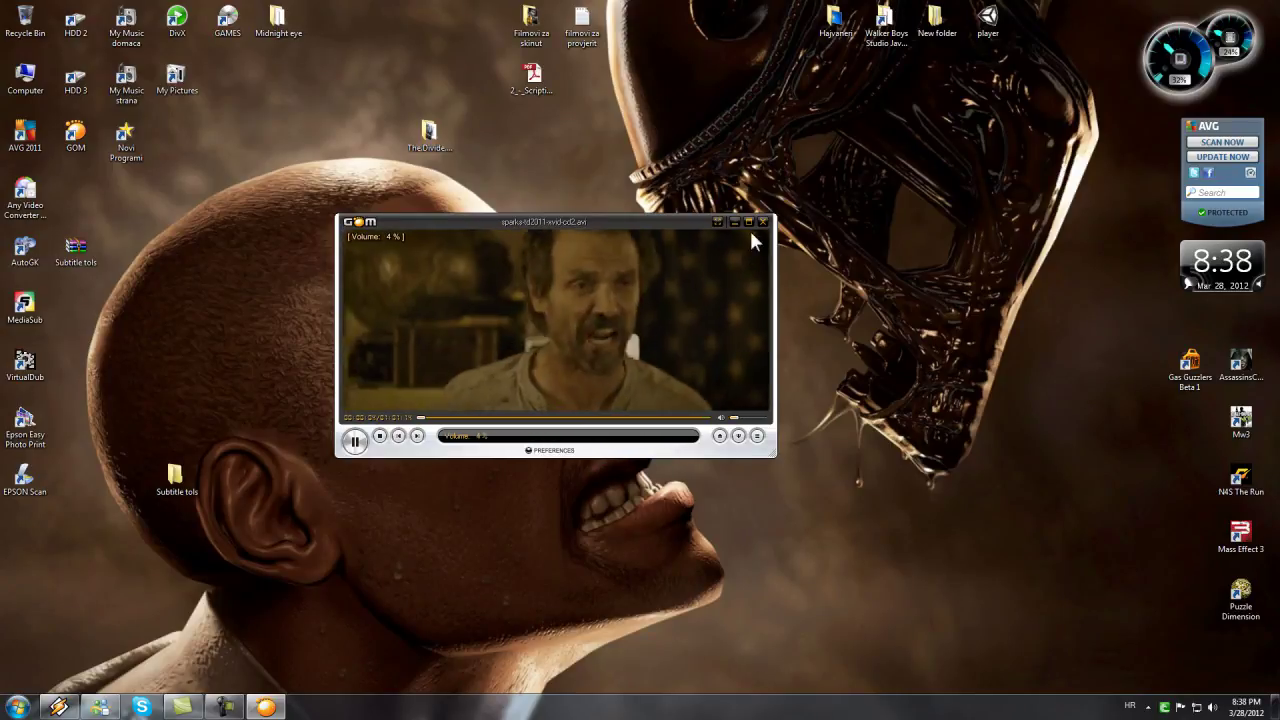
click(763, 222)
- Play the joined sparks-td2011-xvid-cd1 cjeli file, seek around its middle to check the playback, and close the player
double_click(531, 372)
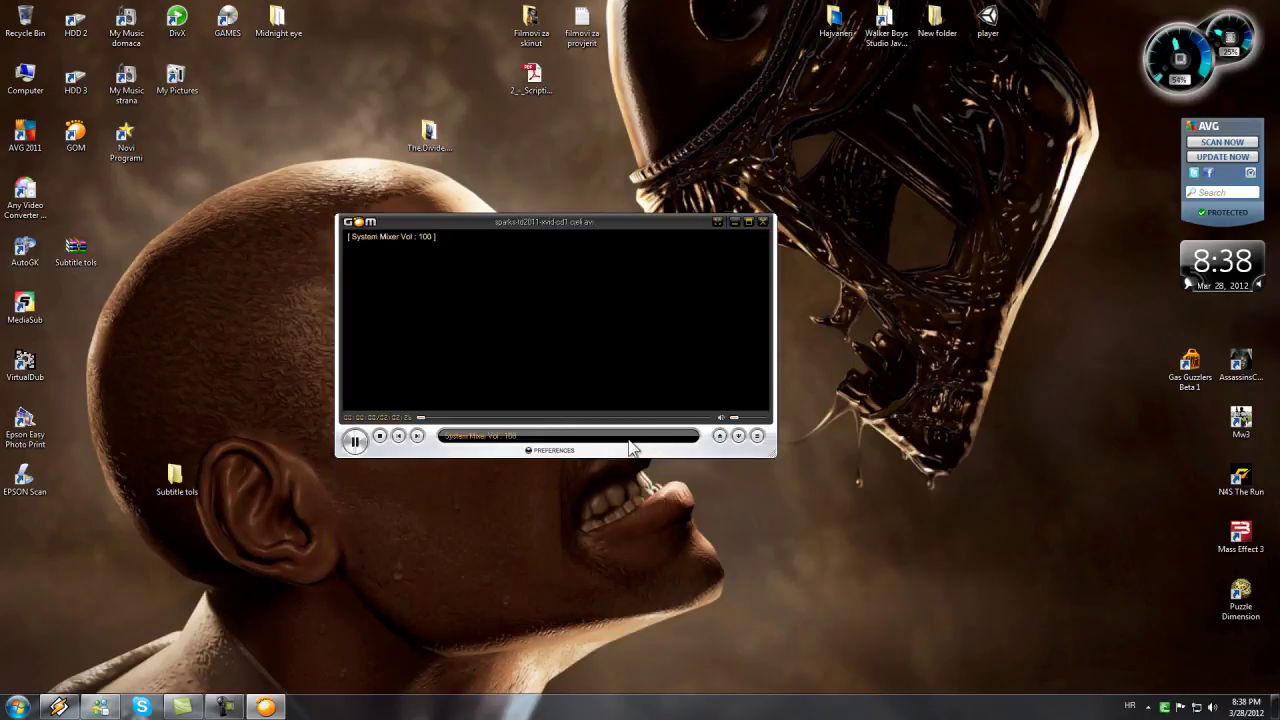
drag(567, 425, 528, 432)
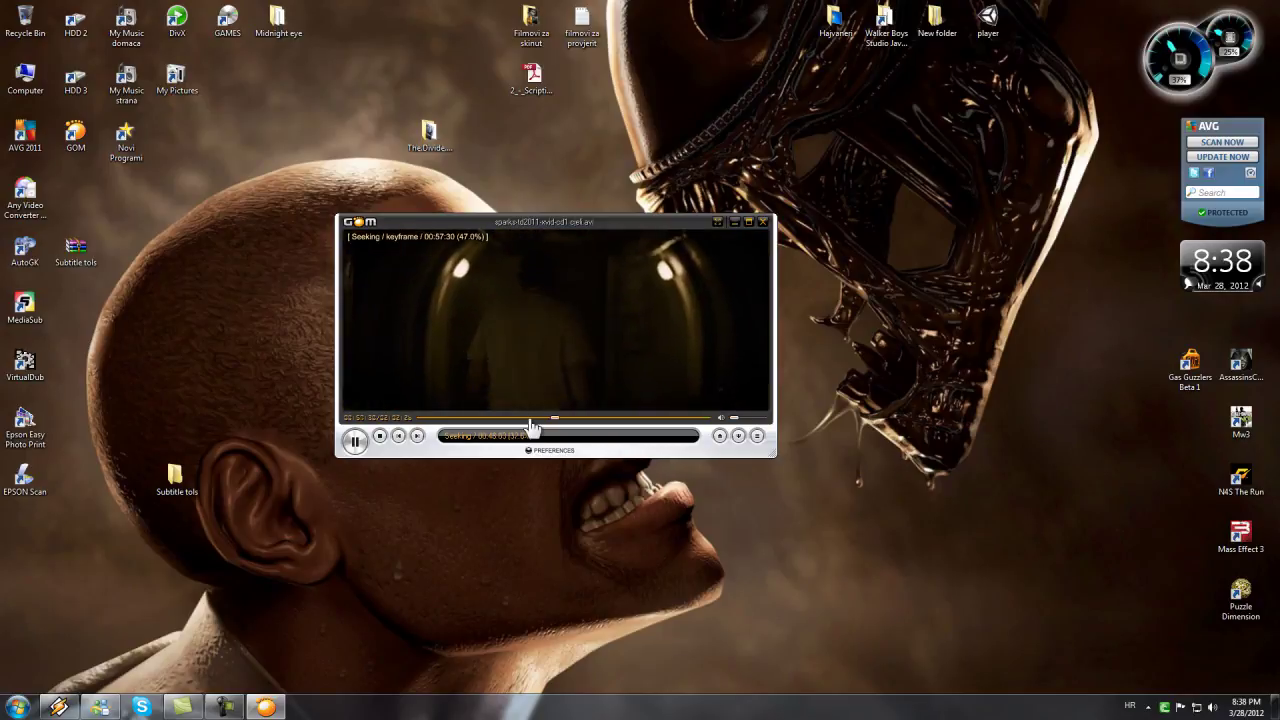
click(763, 221)
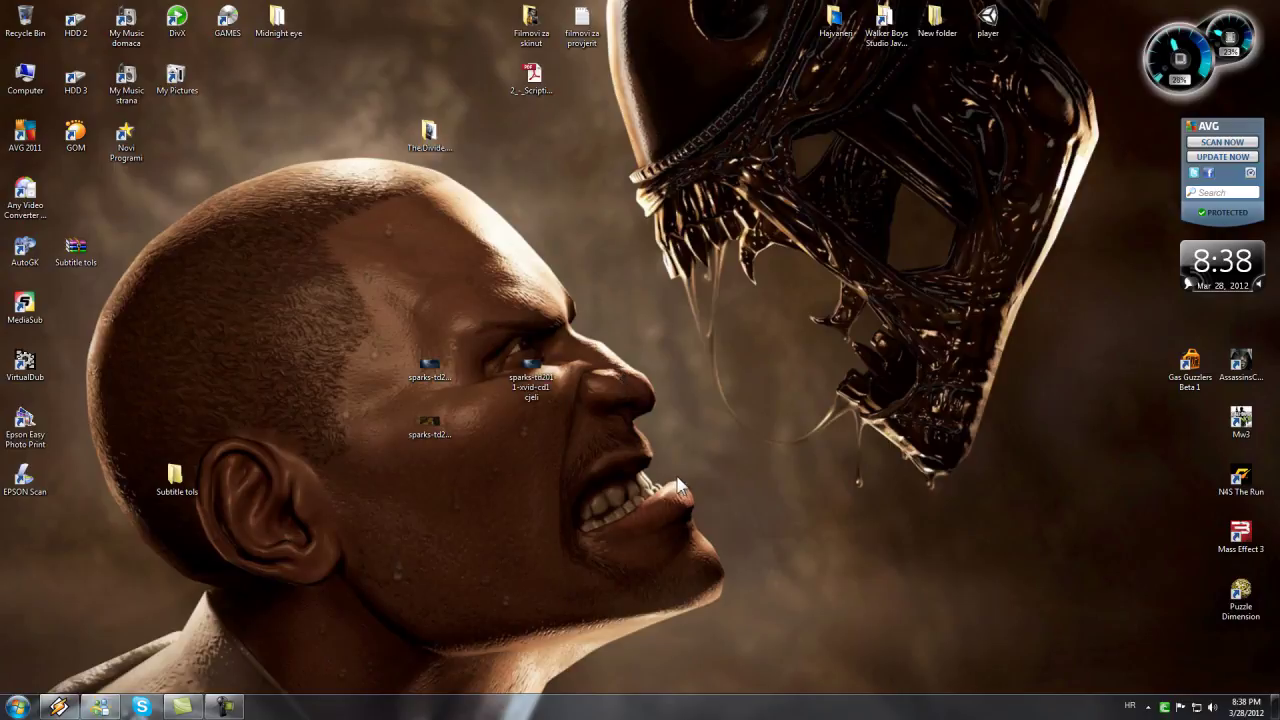
- Move the Subtitle tols folder on the desktop to the free spot diagonally below the EPSON Scan shortcut
drag(175, 478, 75, 537)
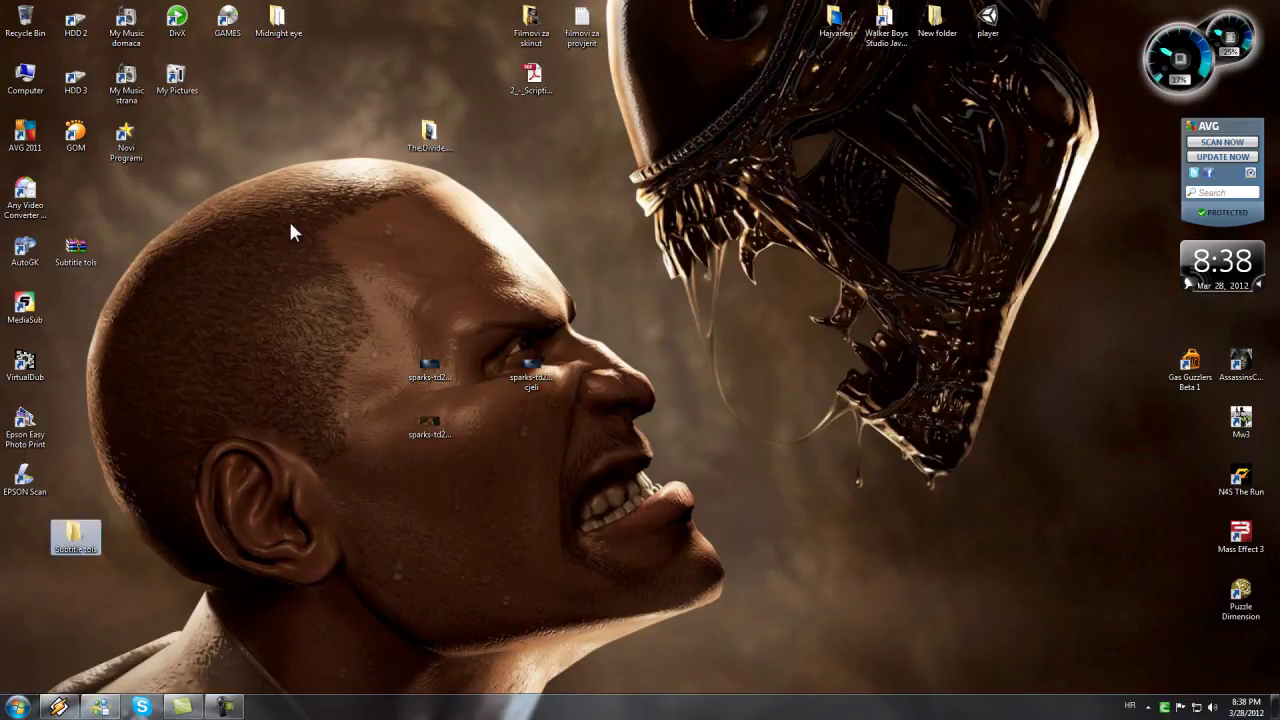